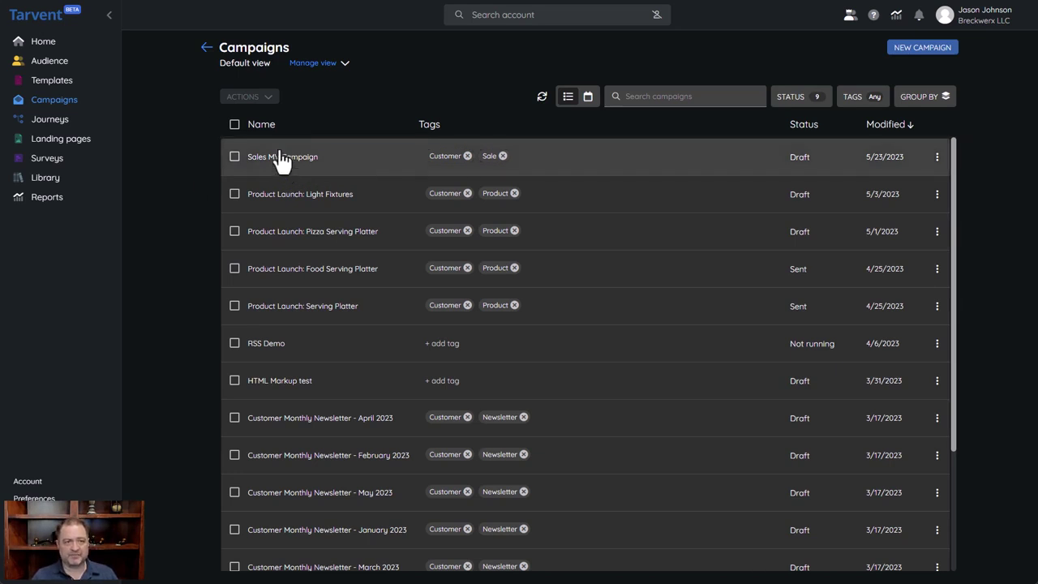
Review the new campaign types and the multivariate testing option, and close the dialog without creating a campaign
left_click(68, 45)
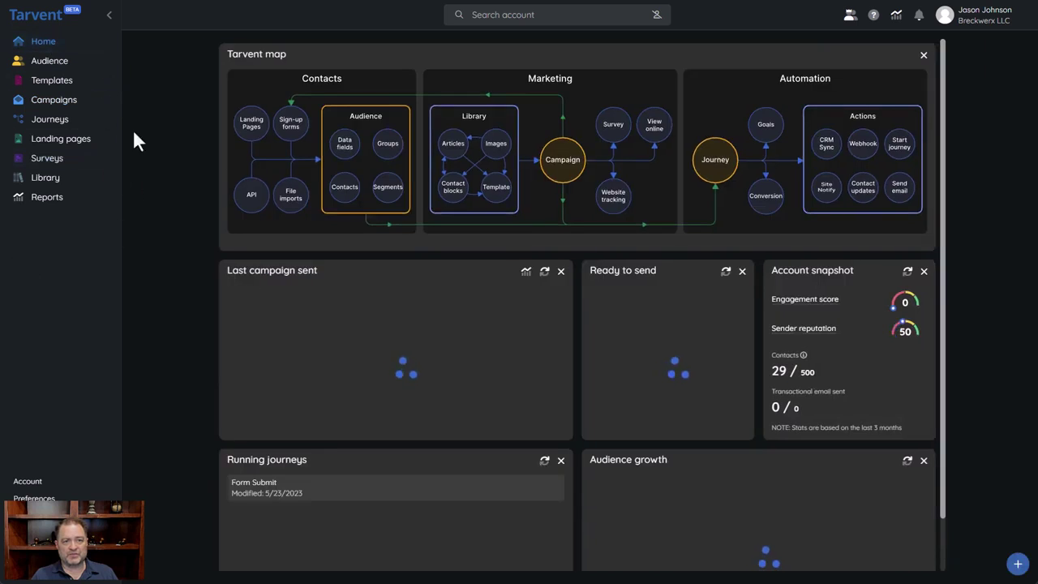
left_click(55, 102)
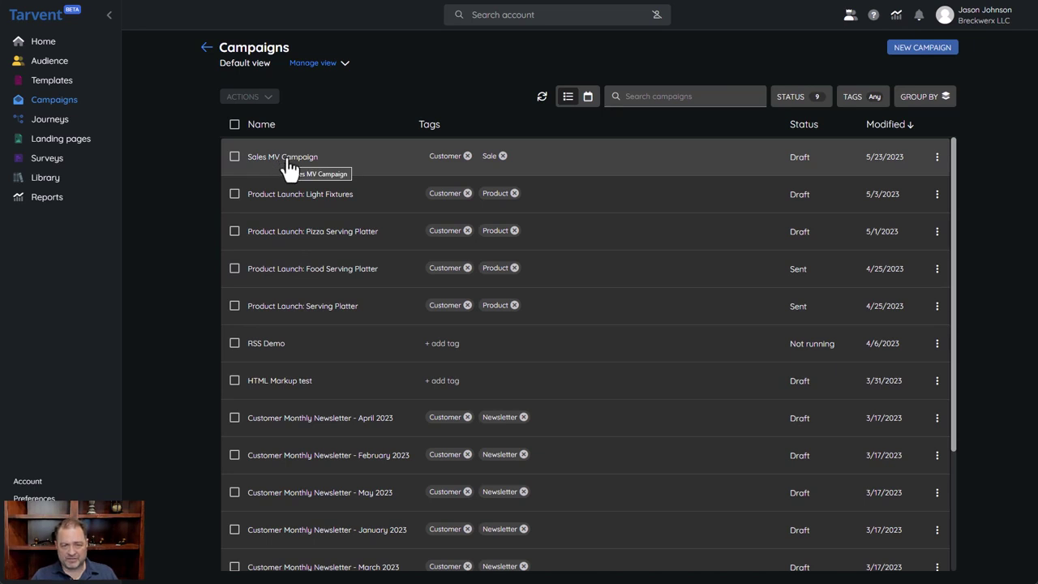
left_click(919, 51)
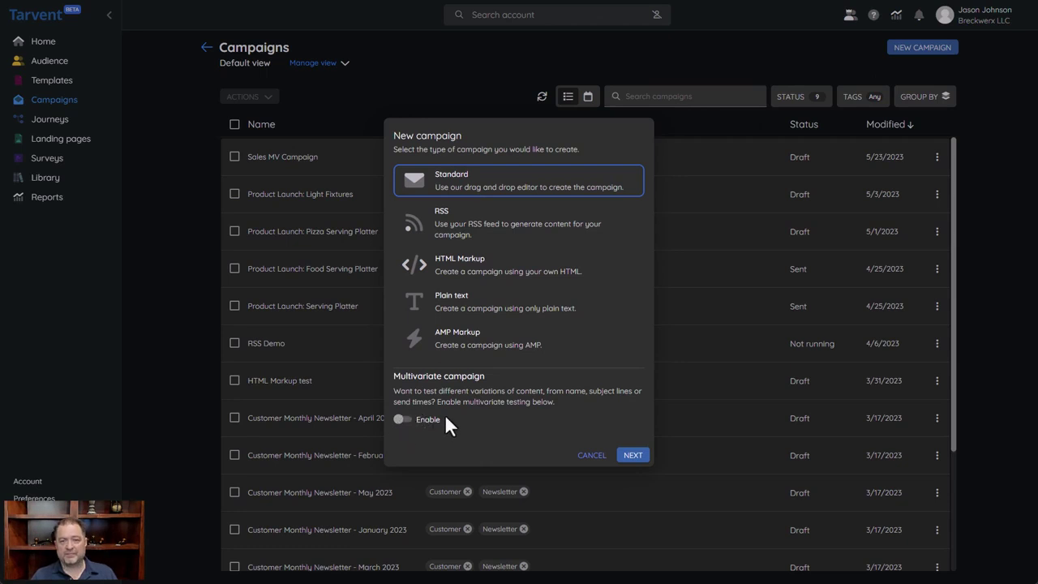
left_click(592, 458)
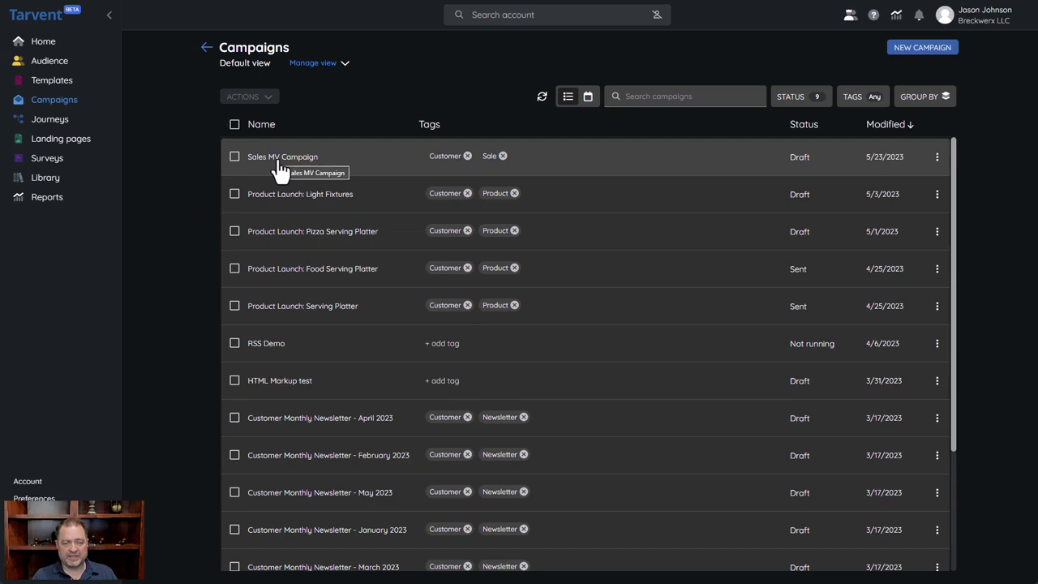
Open the multivariate testing settings of the Sales MV Campaign and review the available test goals, keeping Increase open rates
left_click(280, 159)
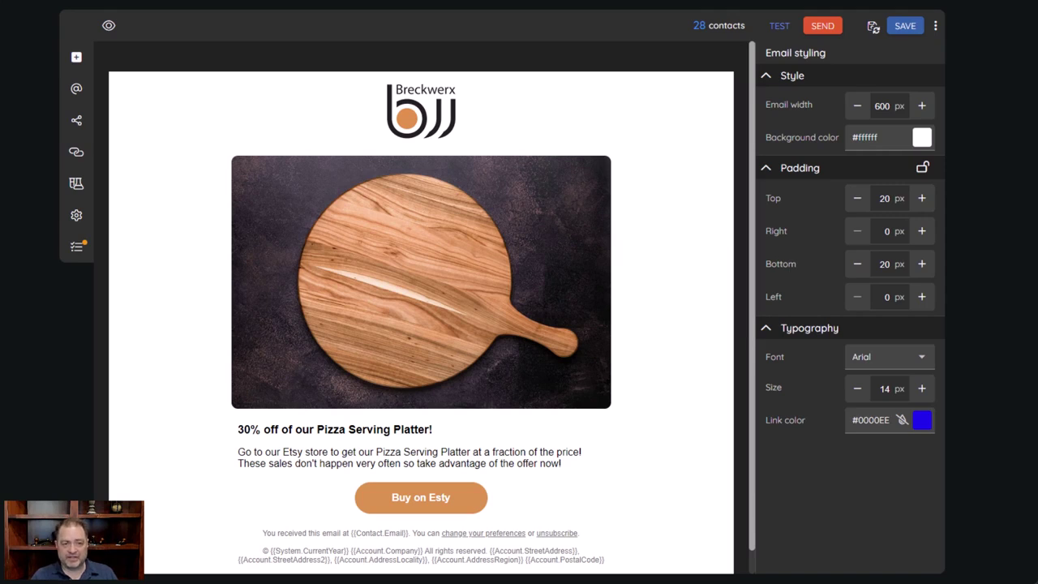
left_click(78, 195)
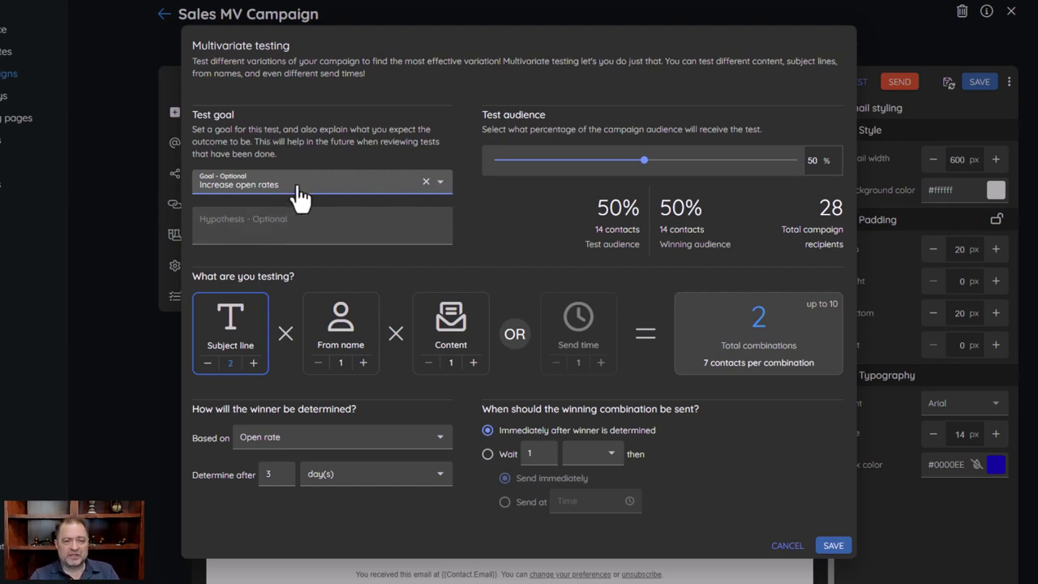
left_click(443, 188)
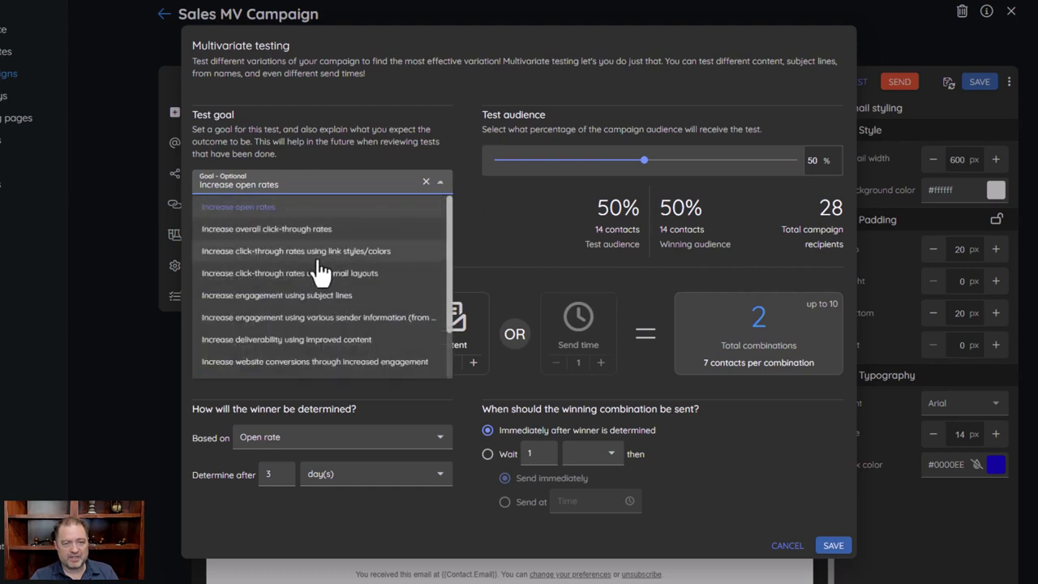
scroll(318, 288, "down", 2)
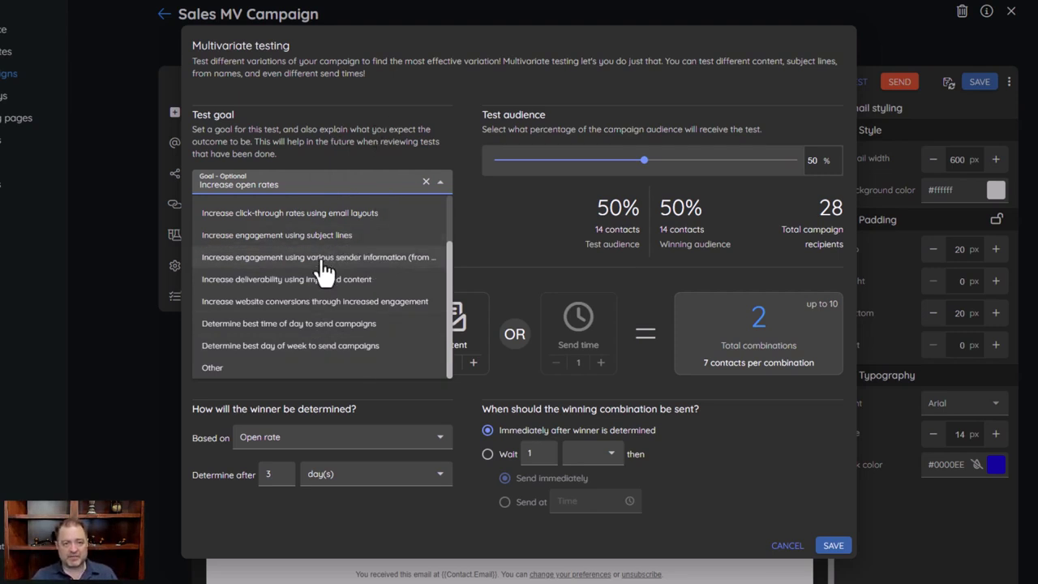
left_click(268, 184)
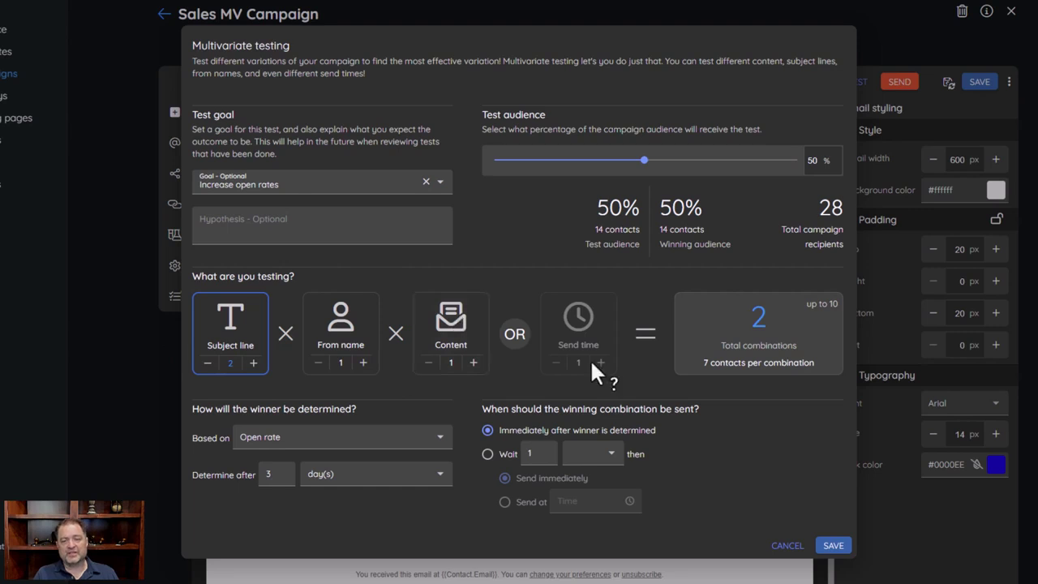
Set the number of content variations in the multivariate test to 3
mouse_move(590, 337)
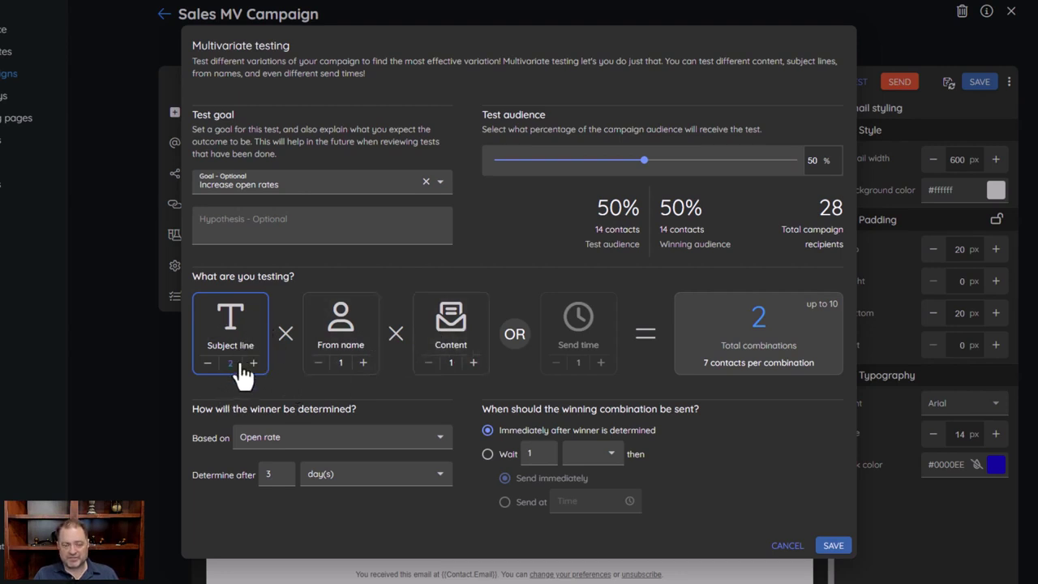
left_click(474, 362)
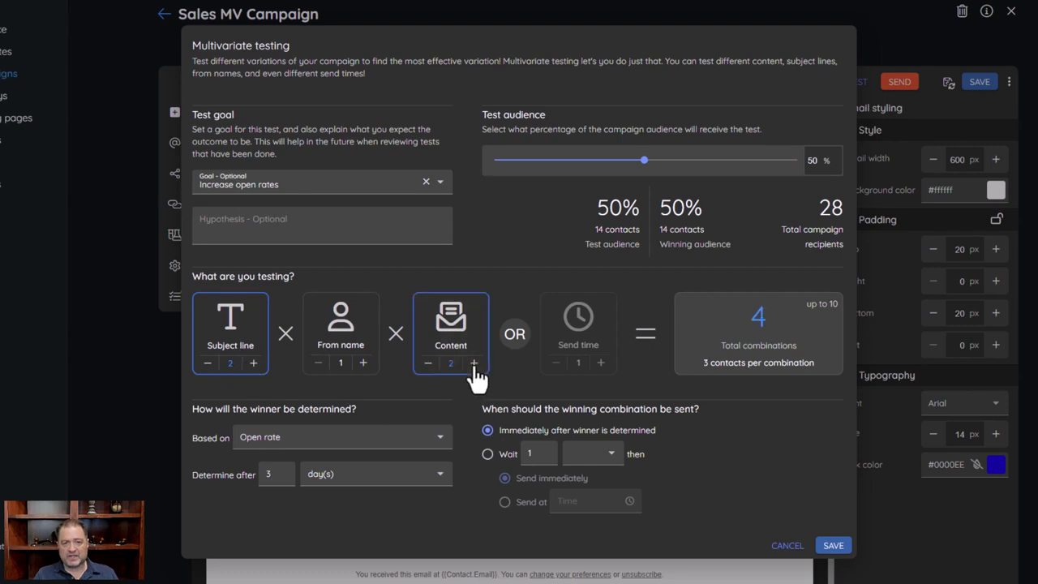
left_click(475, 362)
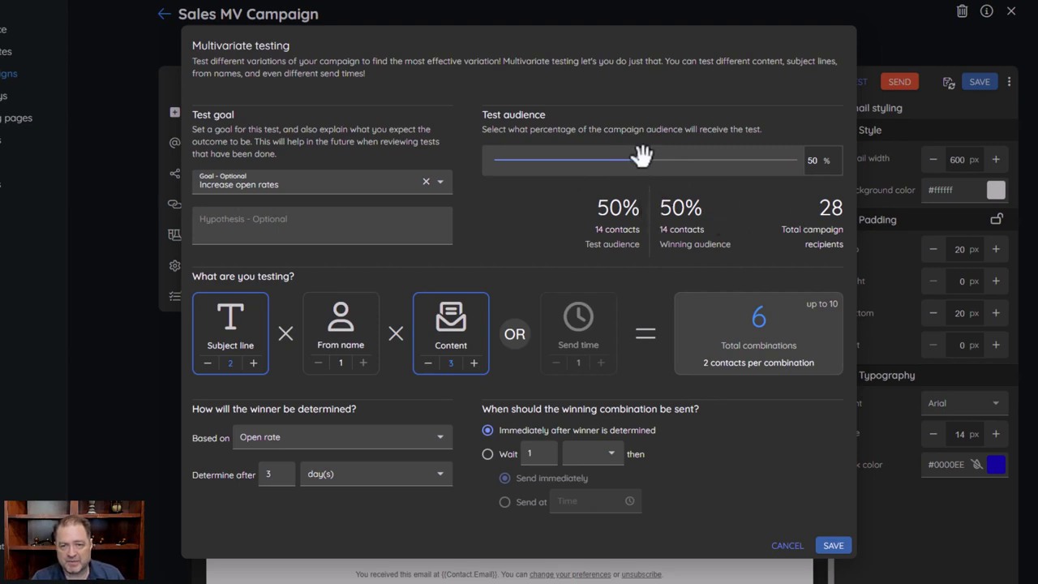
Try a 46% test audience and return the audience share to 50%
mouse_move(641, 156)
left_mouse_down()
mouse_move(621, 158)
mouse_move(673, 158)
mouse_move(587, 159)
mouse_move(641, 161)
mouse_move(632, 161)
left_mouse_up()
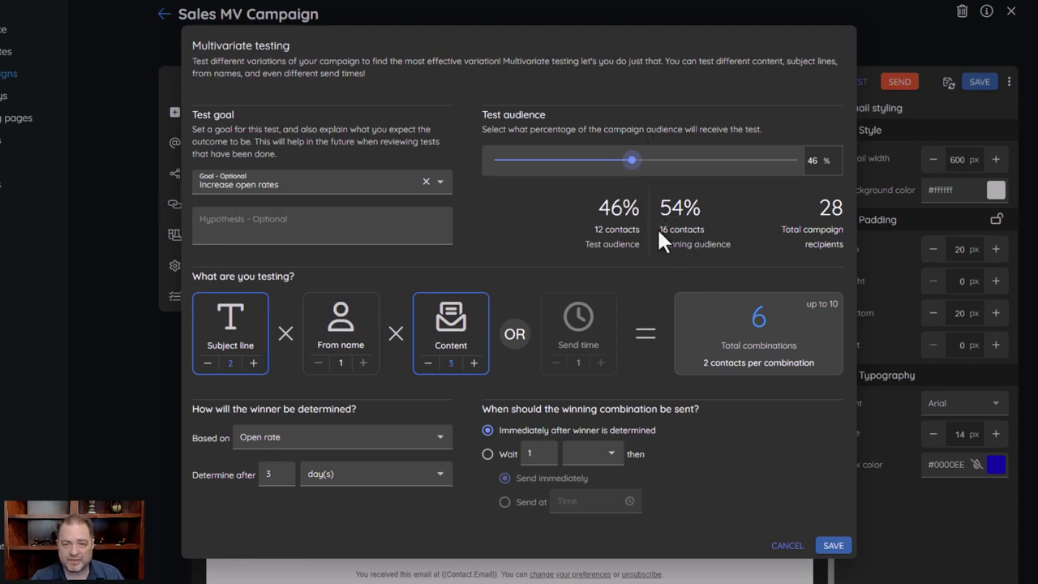
left_click_drag(658, 229, 712, 232)
left_click(711, 231)
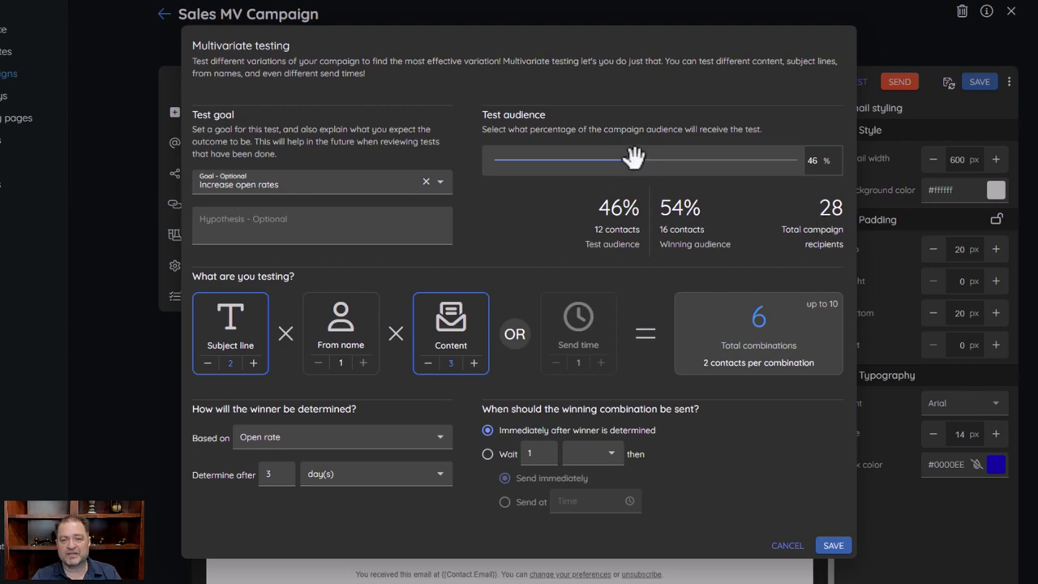
left_click_drag(634, 159, 643, 165)
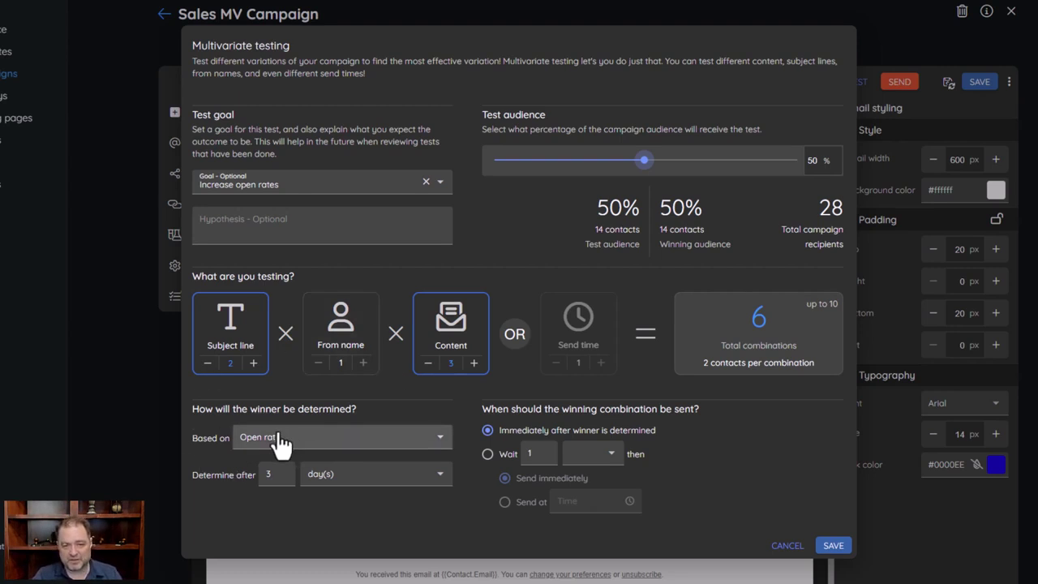
Base the winner on Engagement score after trying Manual, and review the time units for determining it, keeping days
left_click(326, 445)
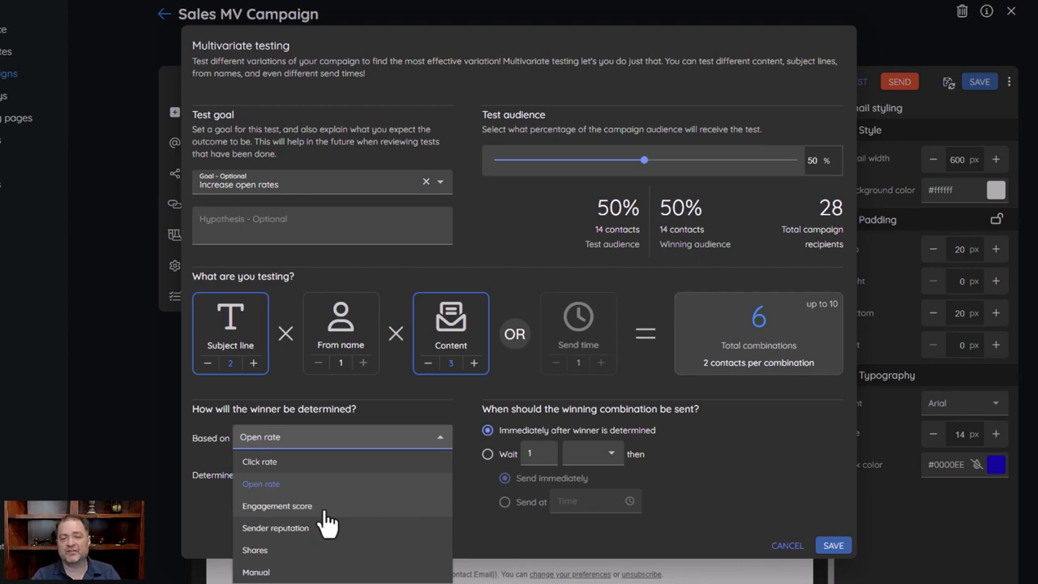
left_click(405, 409)
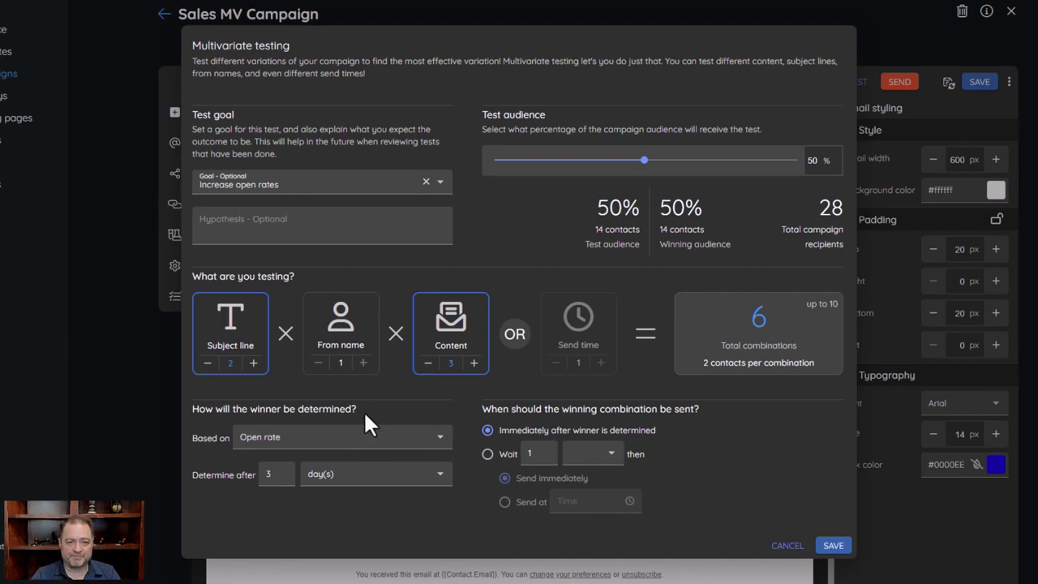
left_click(361, 439)
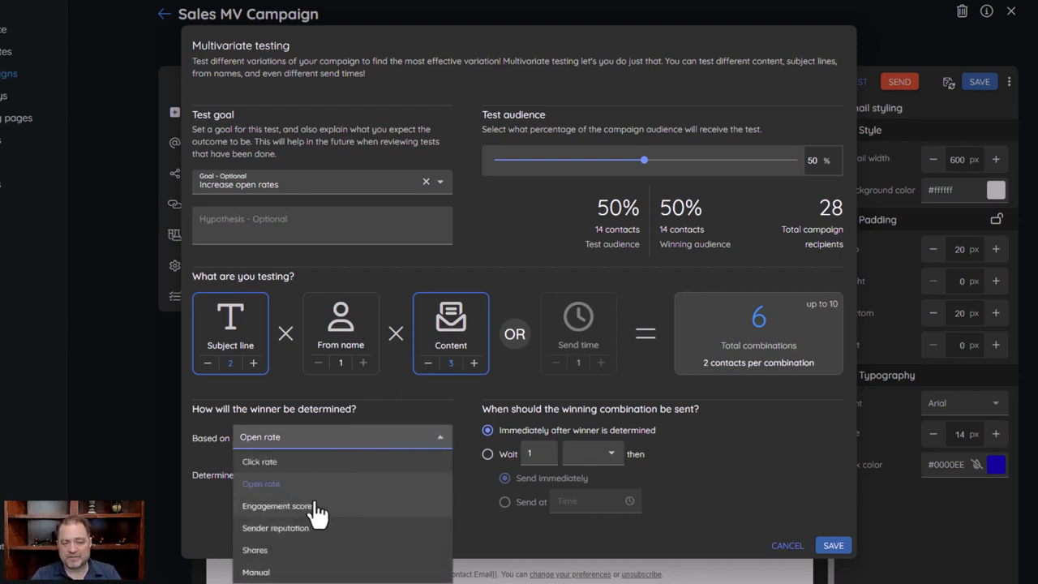
left_click(286, 572)
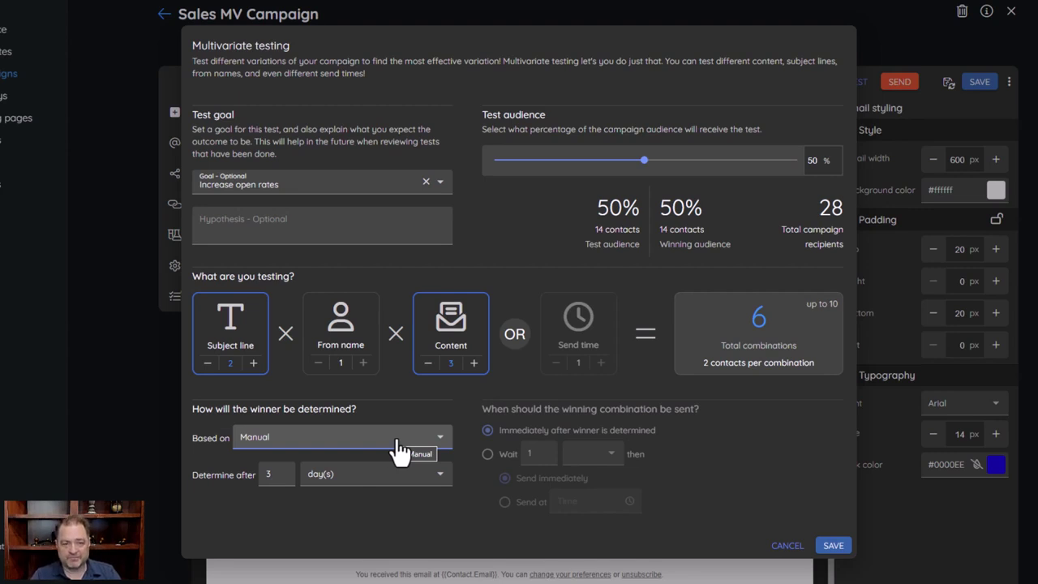
left_click(341, 441)
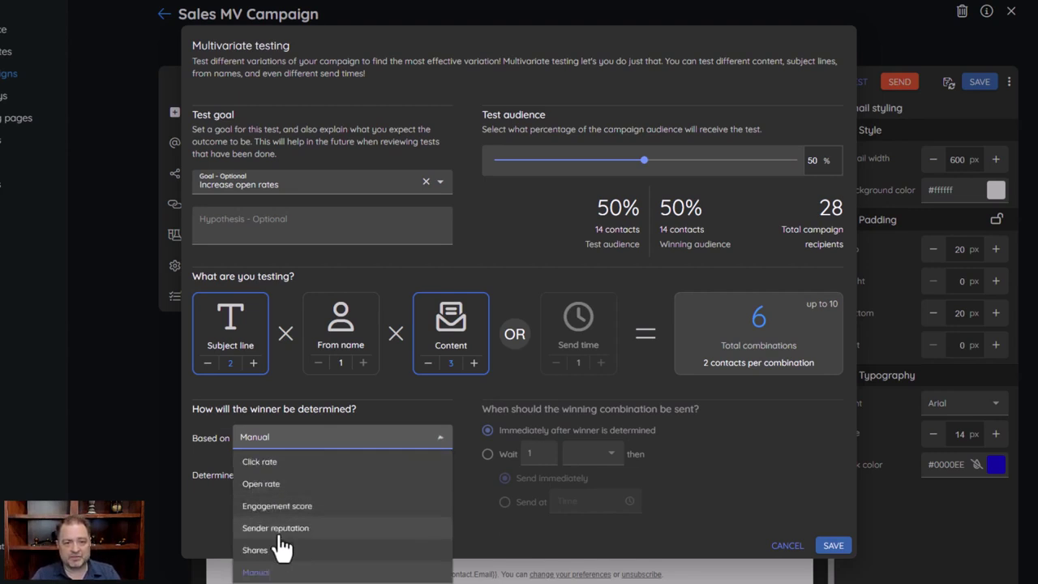
left_click(276, 505)
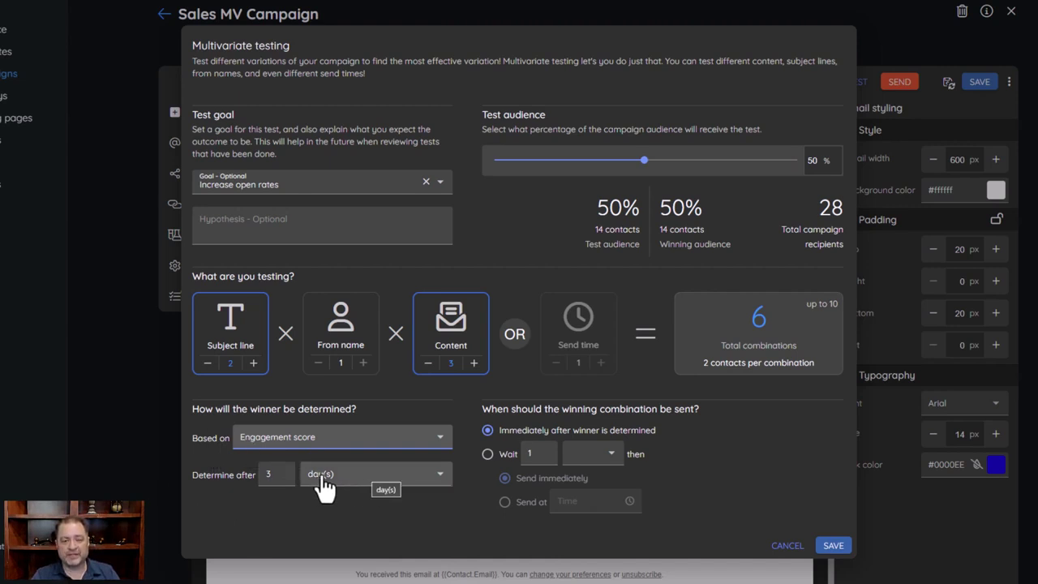
left_click(373, 476)
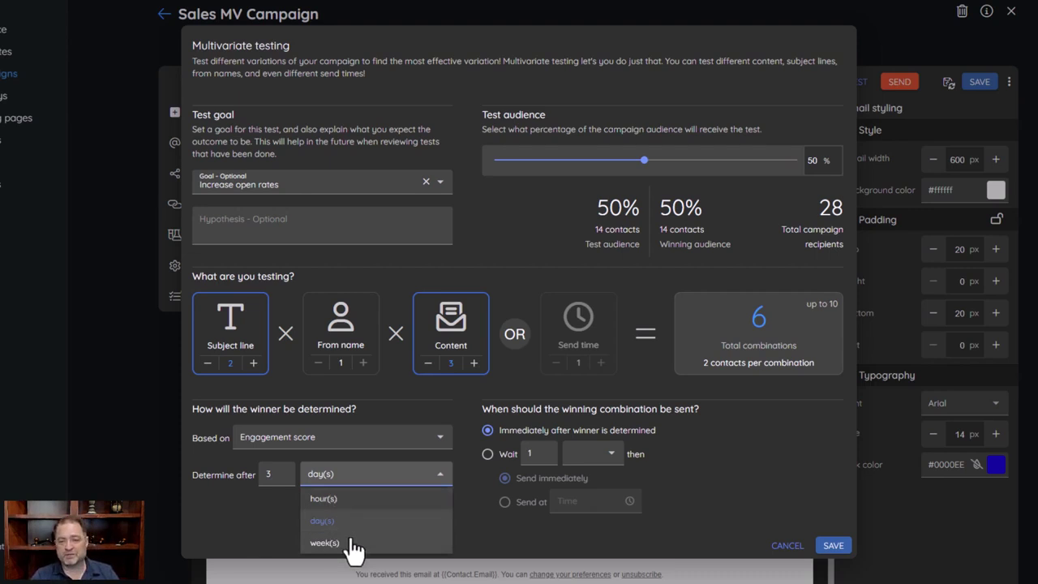
left_click(259, 519)
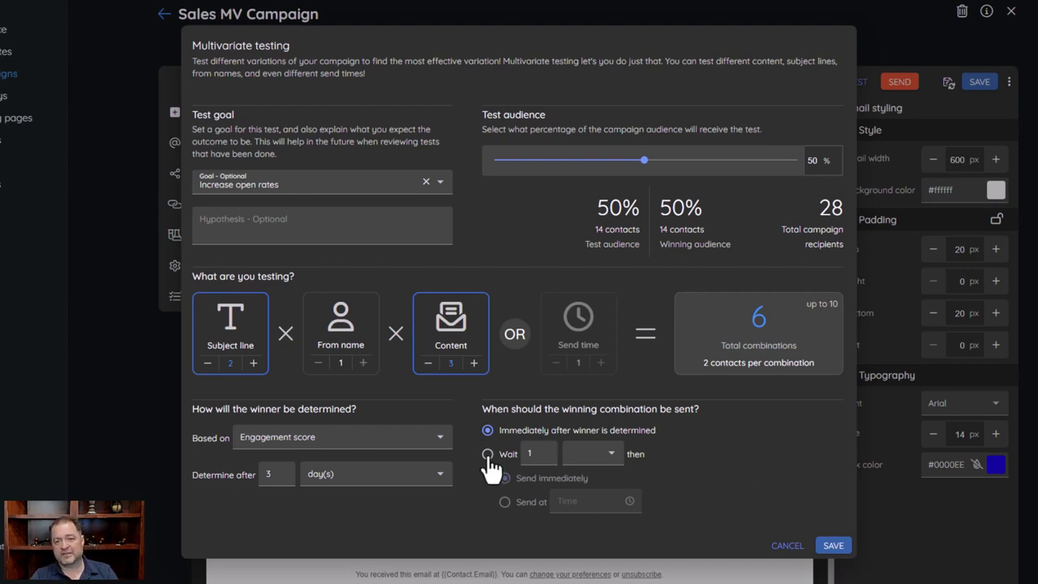
Schedule the winning combination to wait 1 hour and send at 8:00 AM
left_click(612, 453)
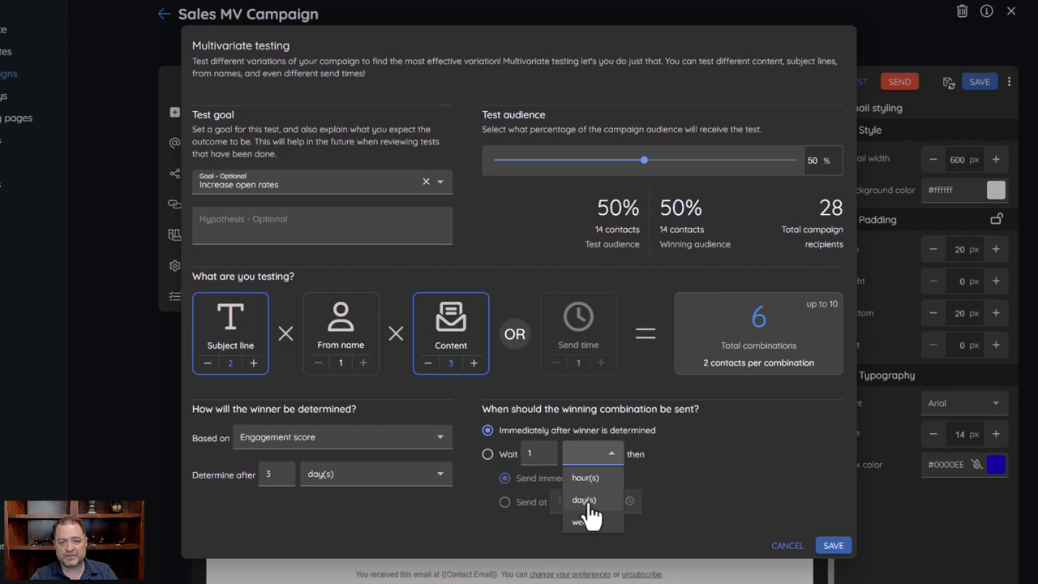
left_click(584, 476)
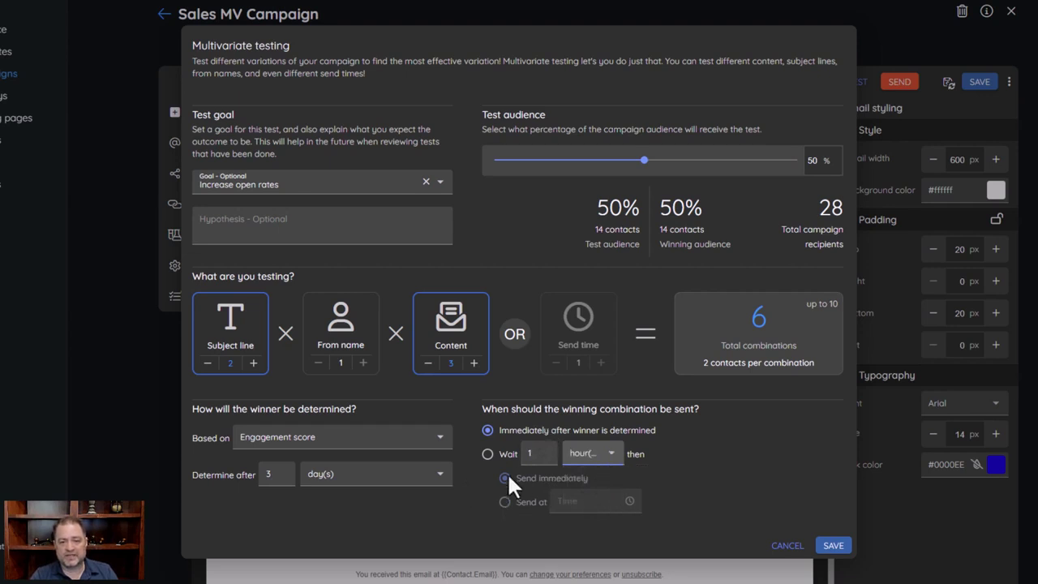
left_click(488, 455)
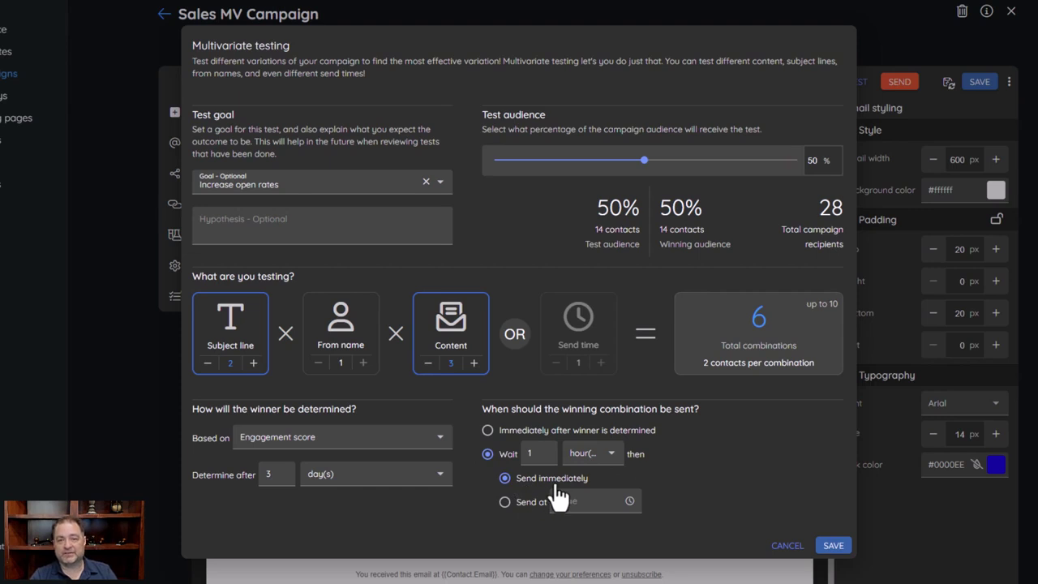
left_click(505, 503)
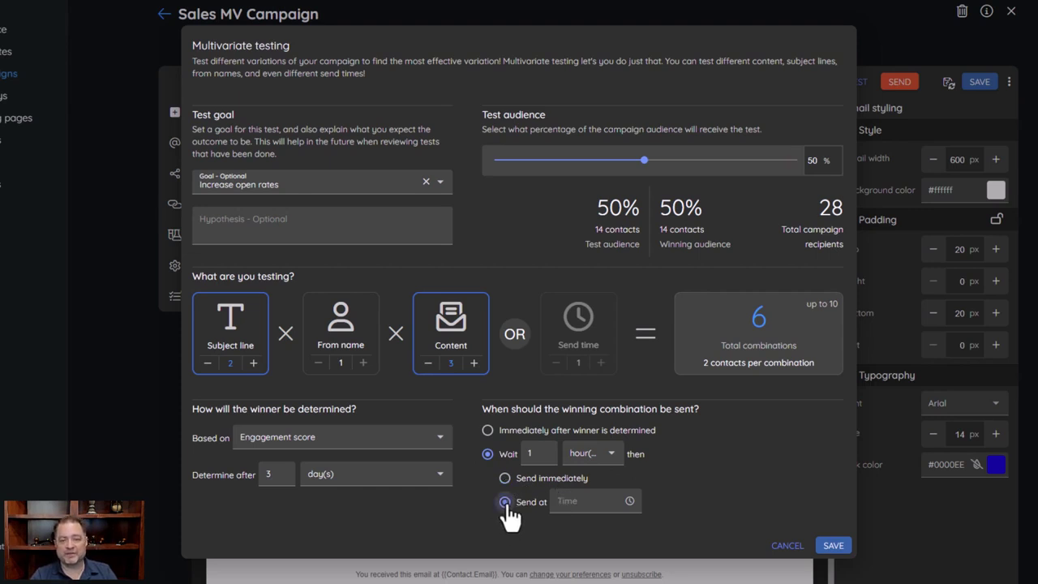
left_click(578, 502)
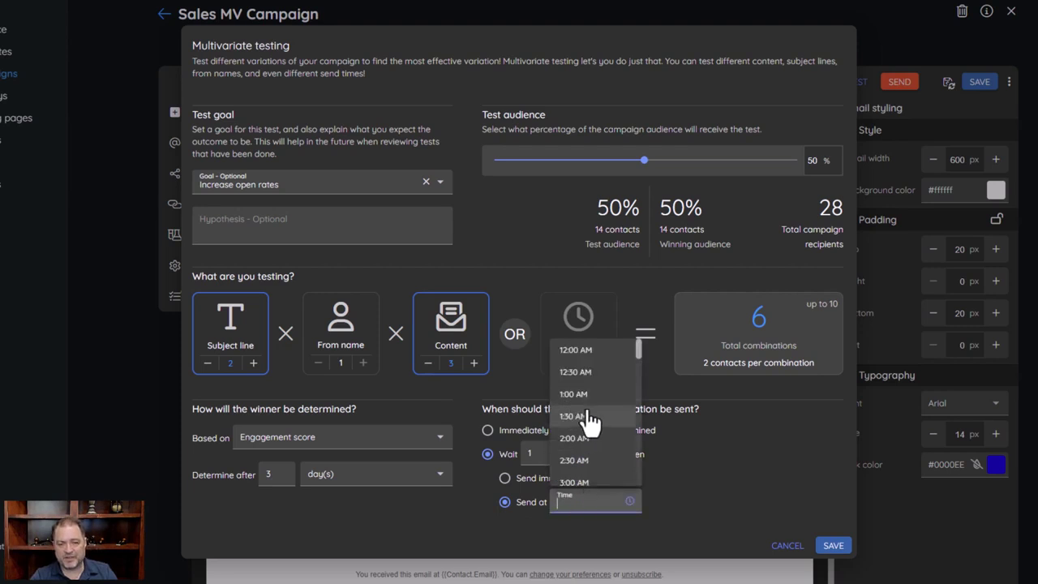
scroll(586, 454, "down", 1)
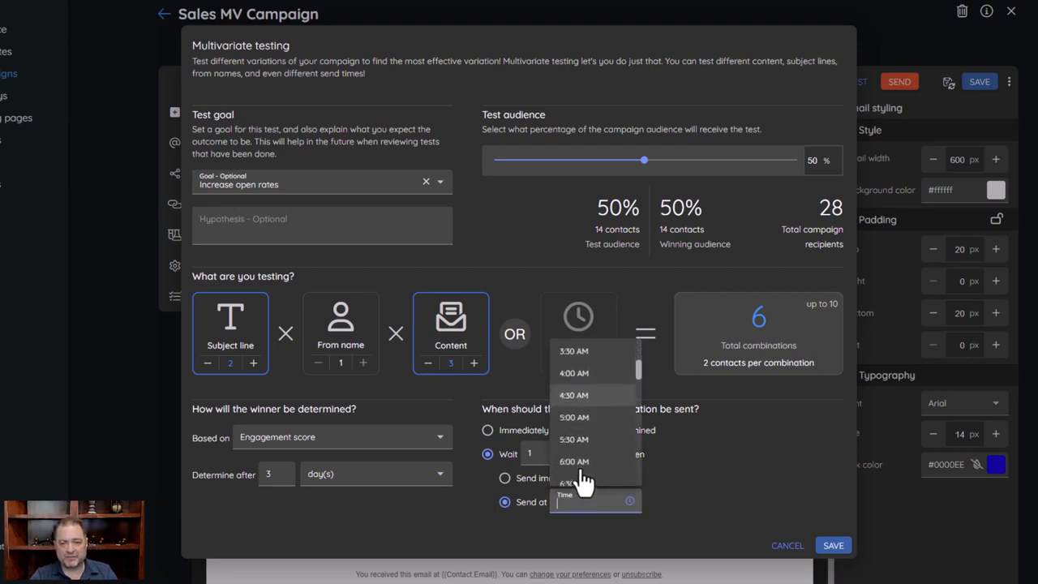
scroll(582, 462, "down", 2)
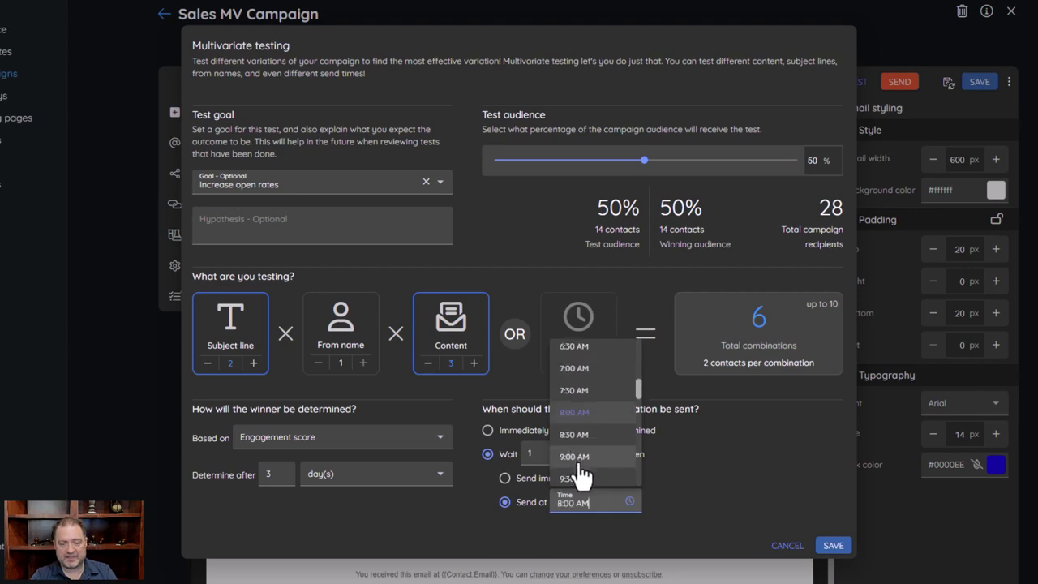
left_click(577, 457)
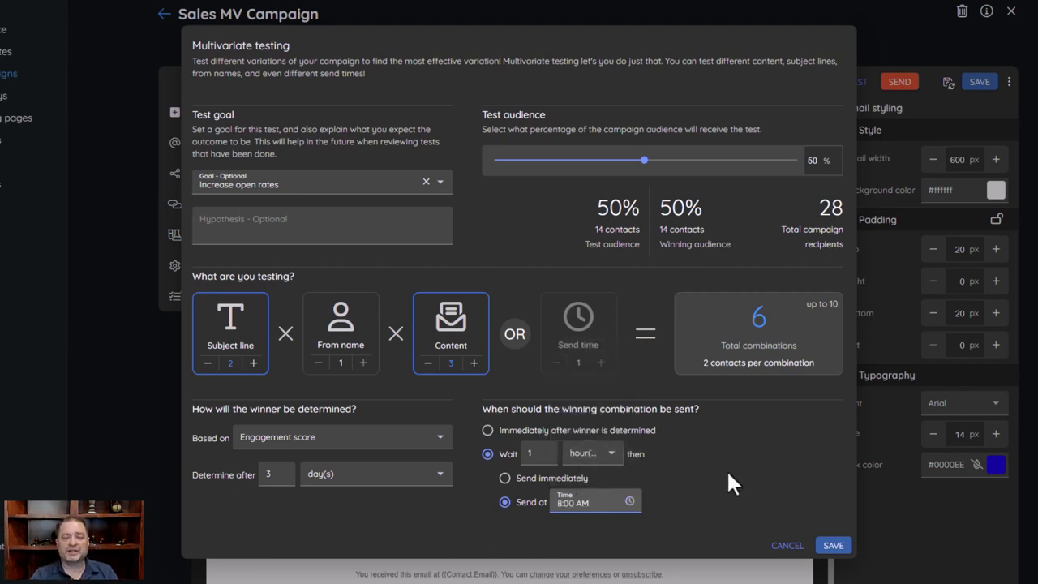
Change the wait before sending the winning combination to 1 day
left_click(604, 458)
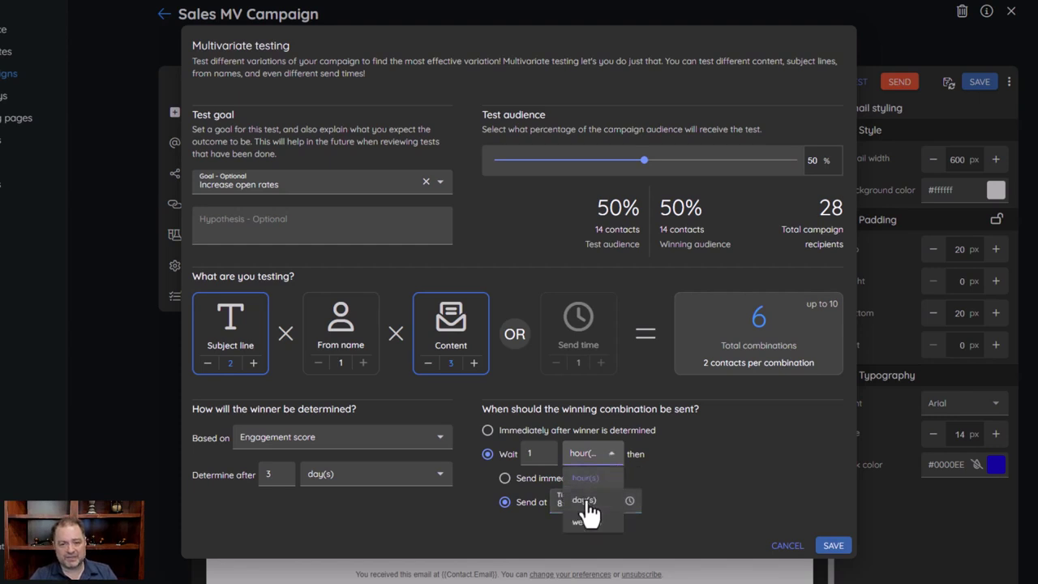
left_click(584, 500)
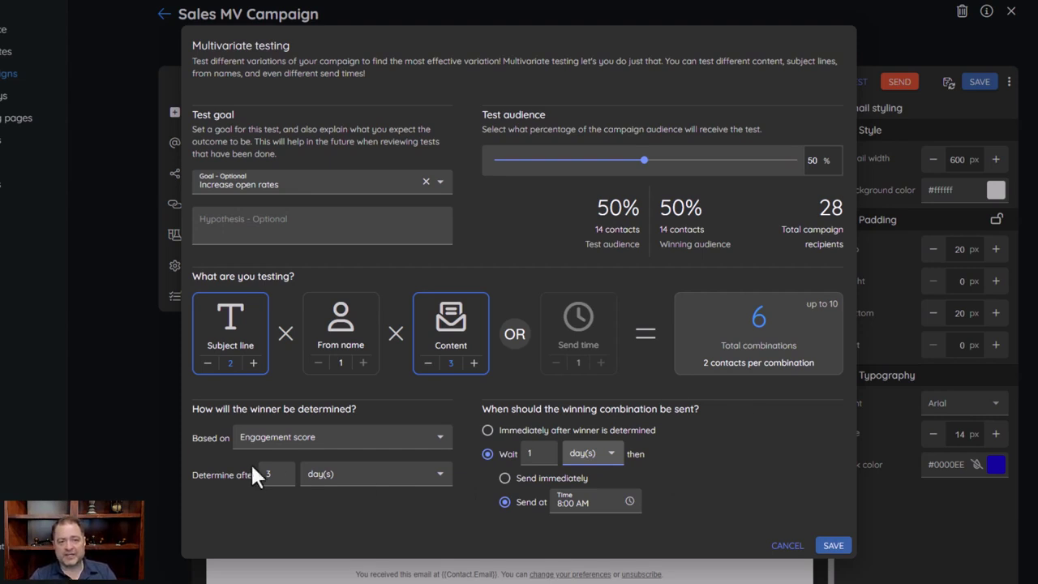
left_click(532, 448)
type("1")
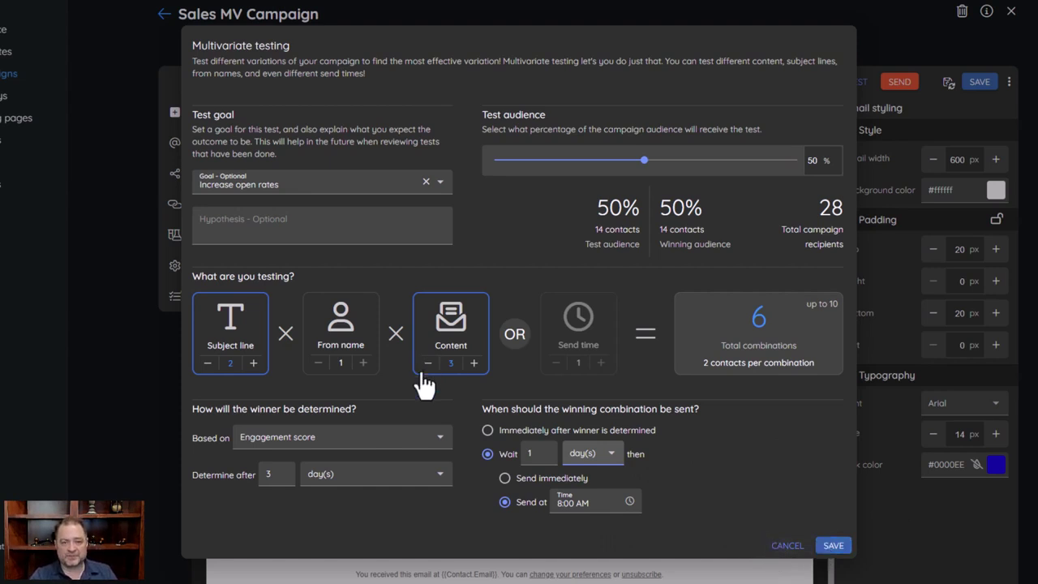
Discard the pending multivariate testing settings and return to the email editor
left_click(788, 545)
left_click(76, 187)
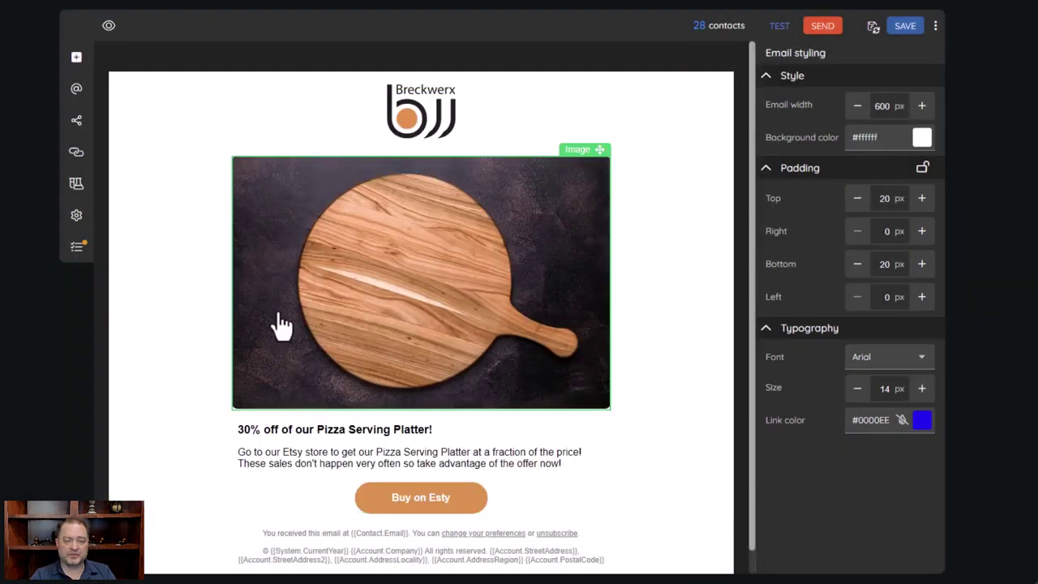
left_click(704, 503)
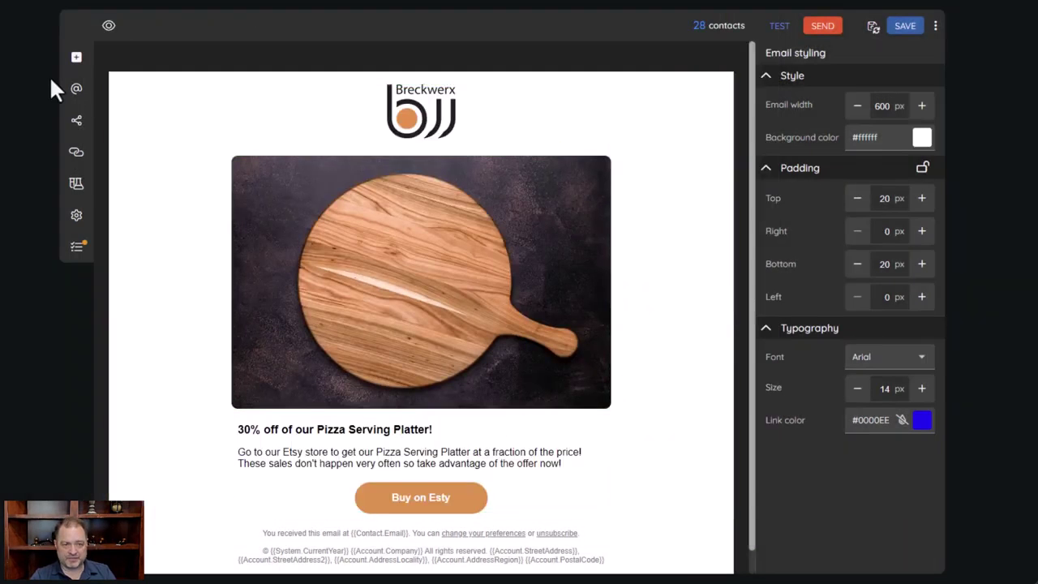
Review subject line variations 1 and 2 in the campaign's header information
left_click(77, 90)
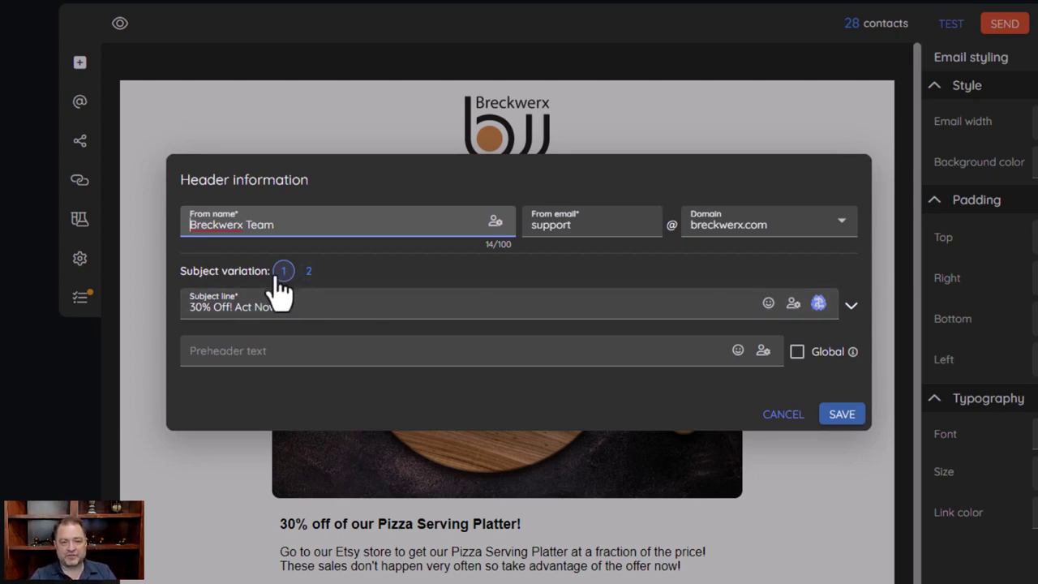
left_click_drag(290, 305, 186, 309)
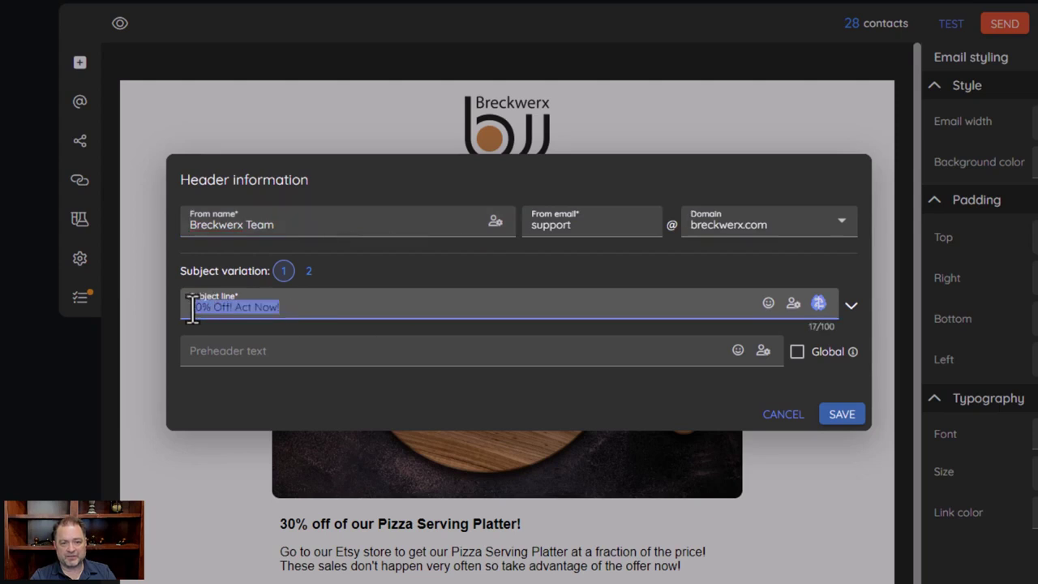
left_click(305, 308)
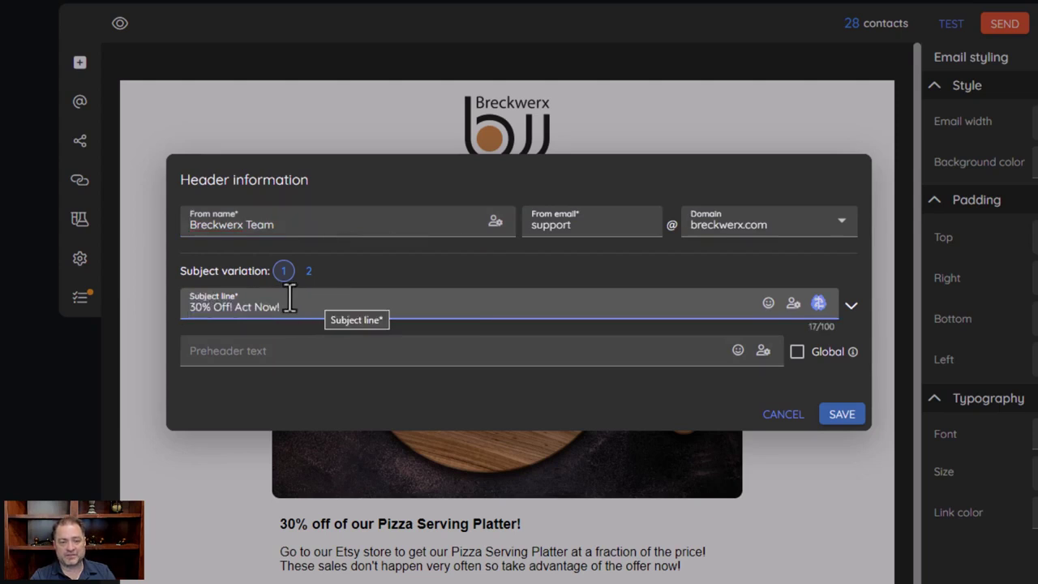
left_click(310, 273)
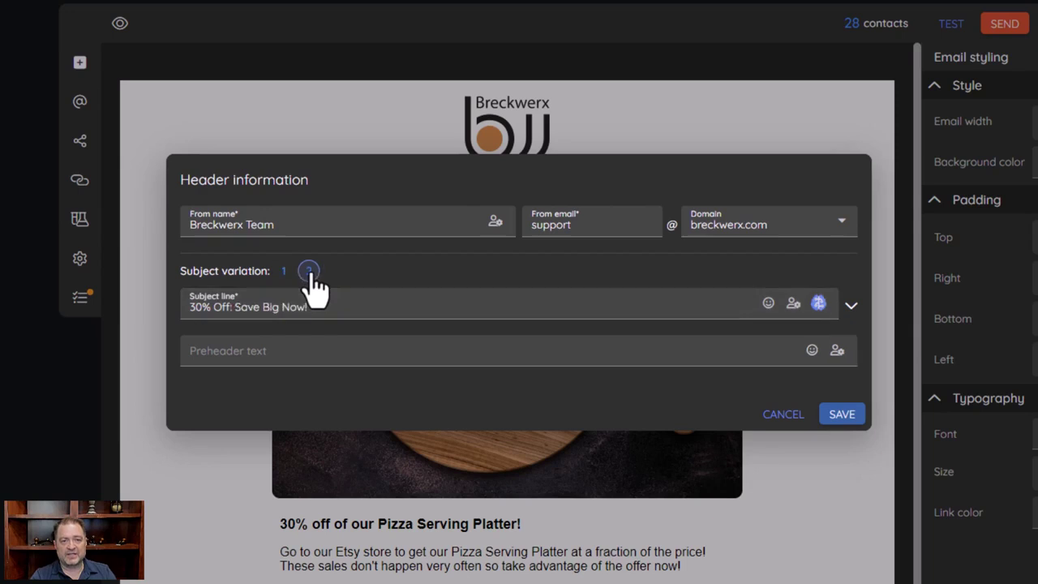
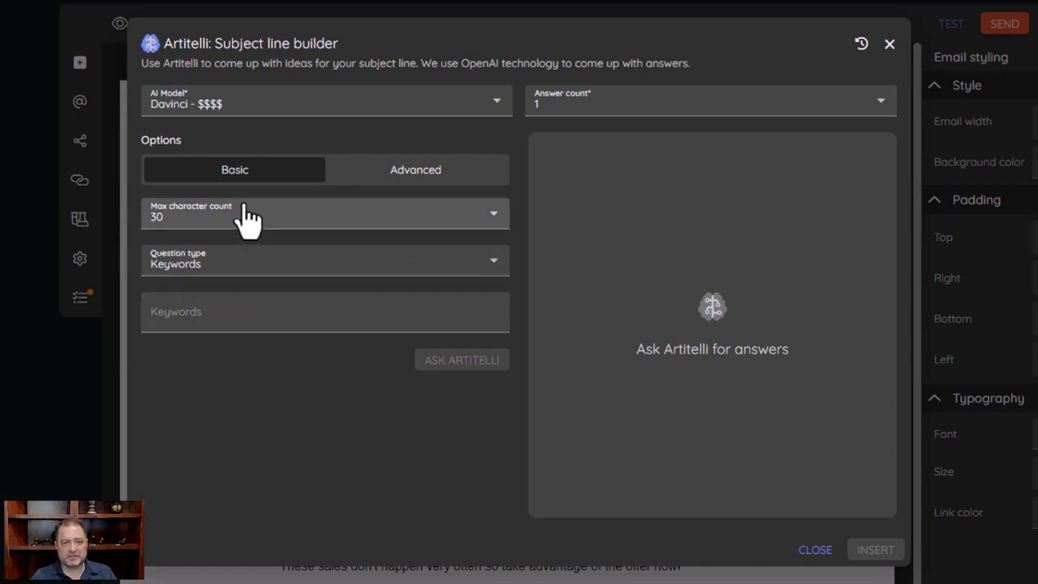
Ask the Artitelli subject line builder for 2 answers based on the keywords Woodworking and Lighting
left_click(218, 314)
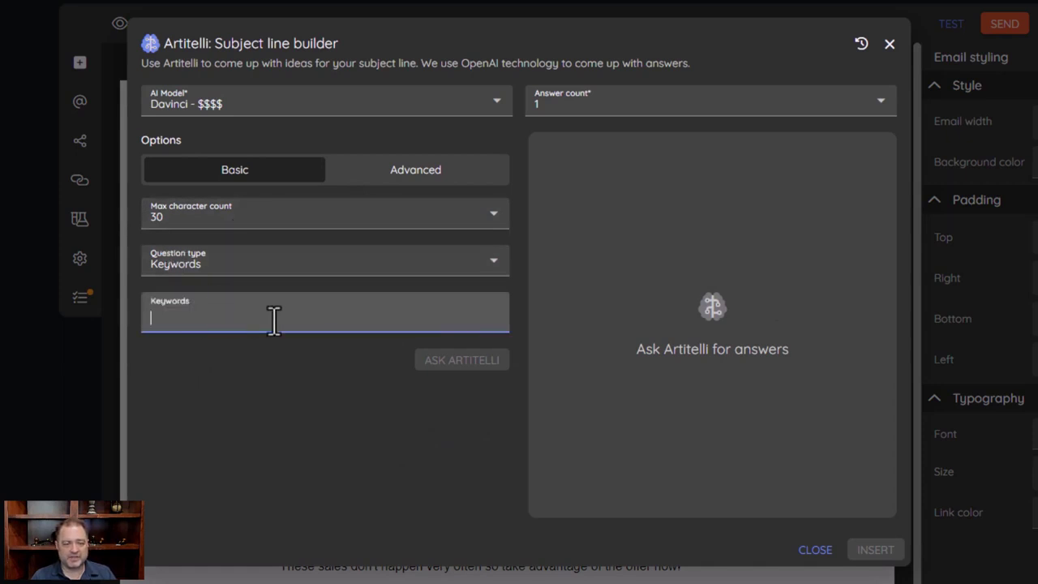
type("Woodworking")
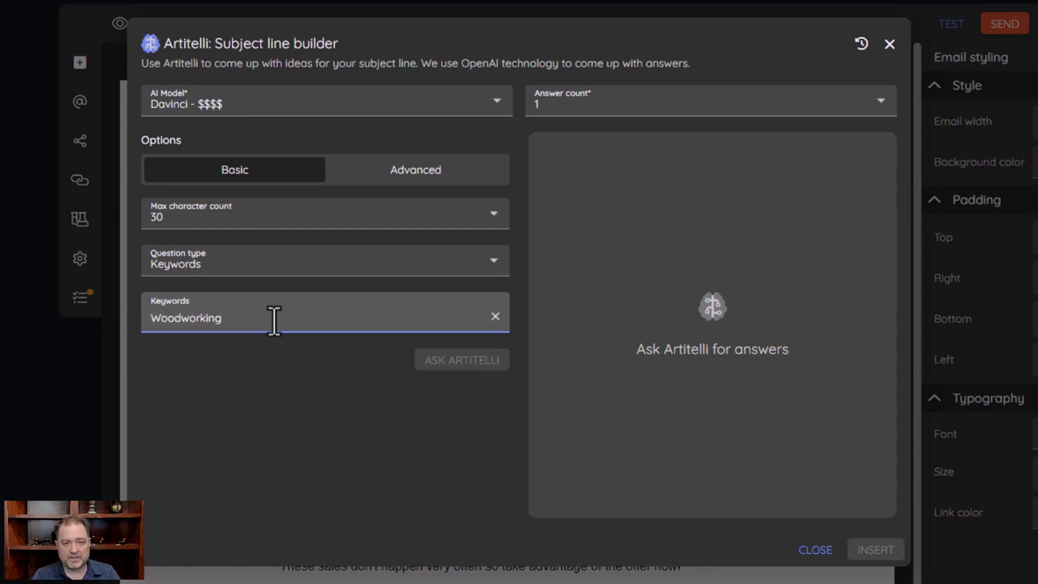
key("Return")
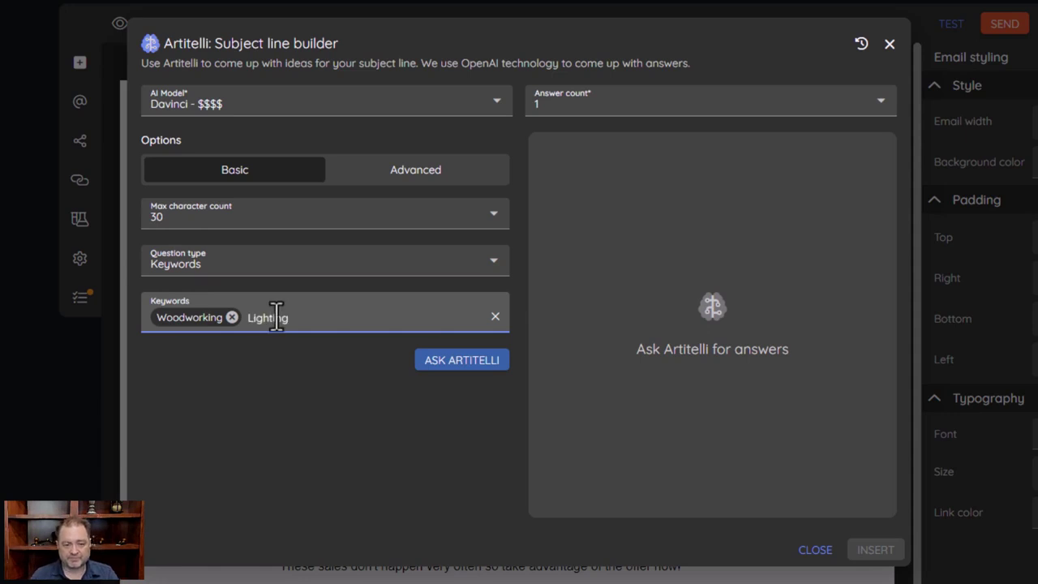
left_click(617, 106)
left_click(567, 171)
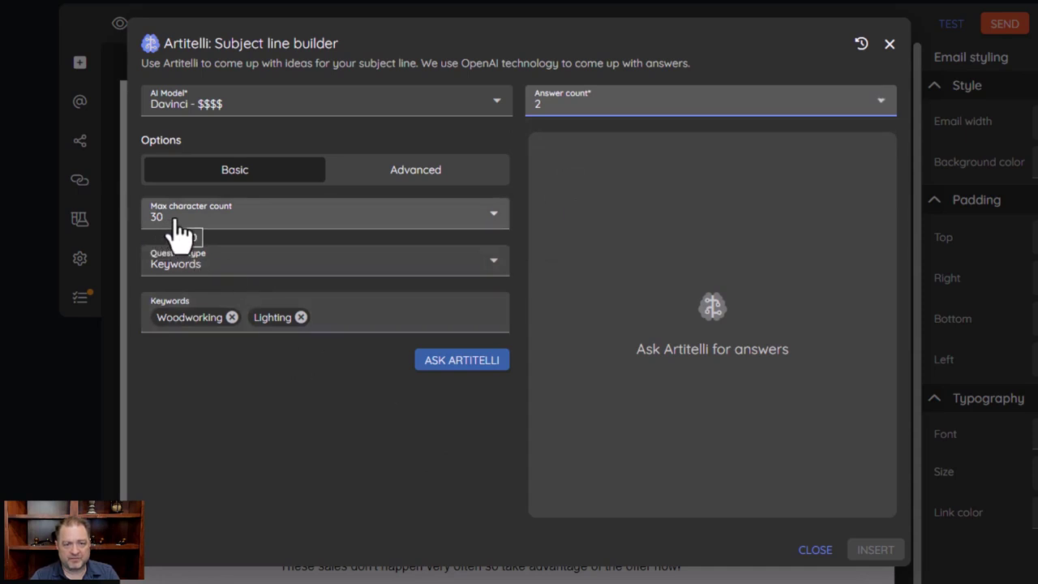
left_click(449, 360)
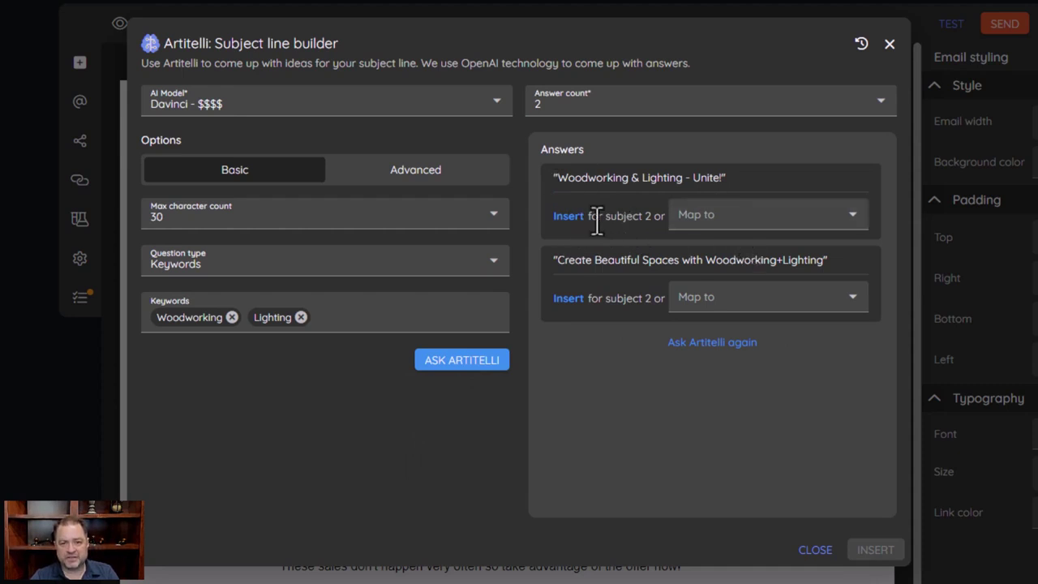
Try mapping the first answer to Subject 1 and the second to Subject 2, and leave the header information without inserting or saving
left_click(702, 224)
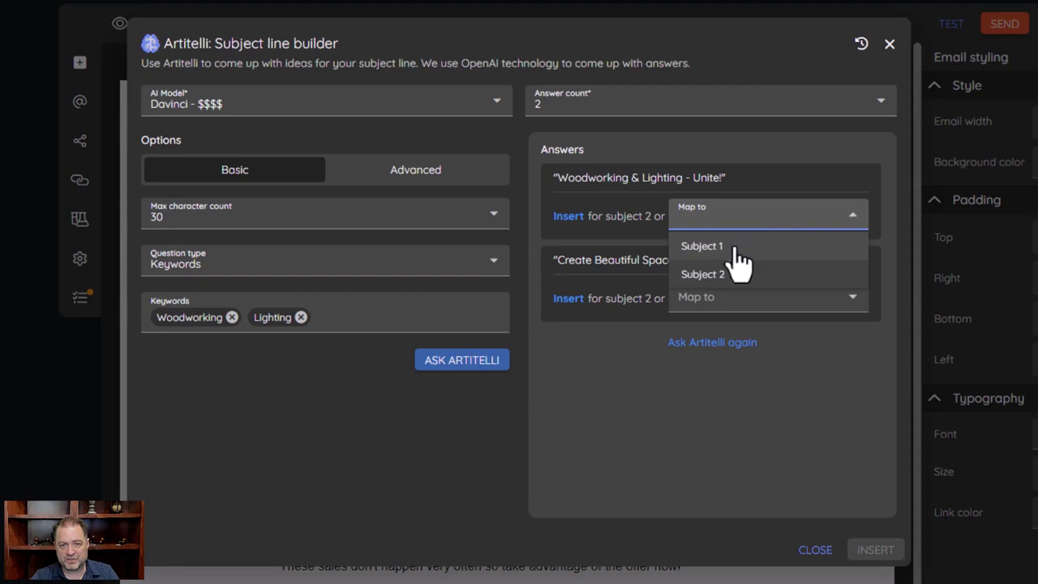
left_click(718, 246)
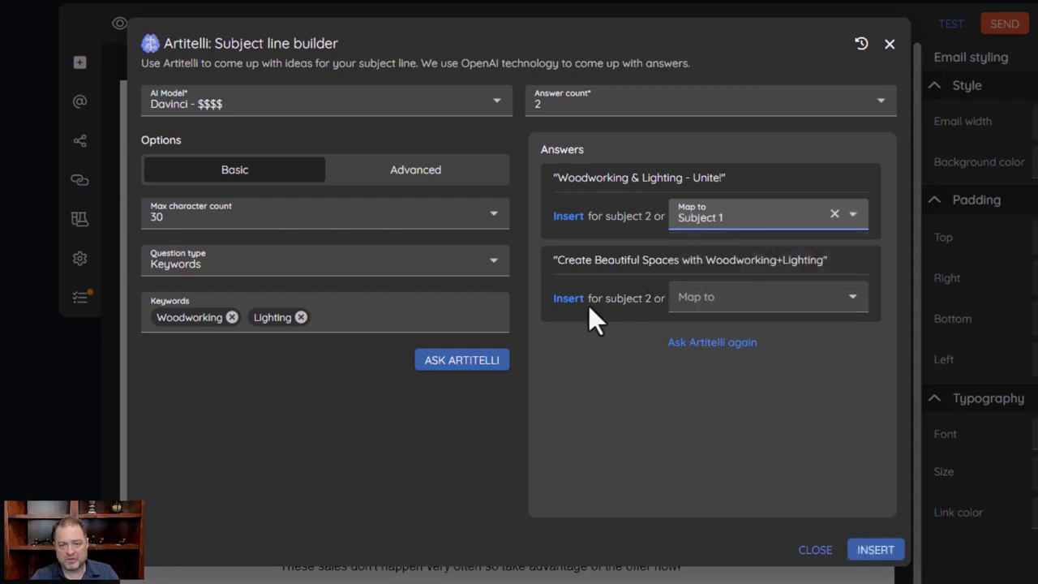
left_click(702, 313)
left_click(704, 359)
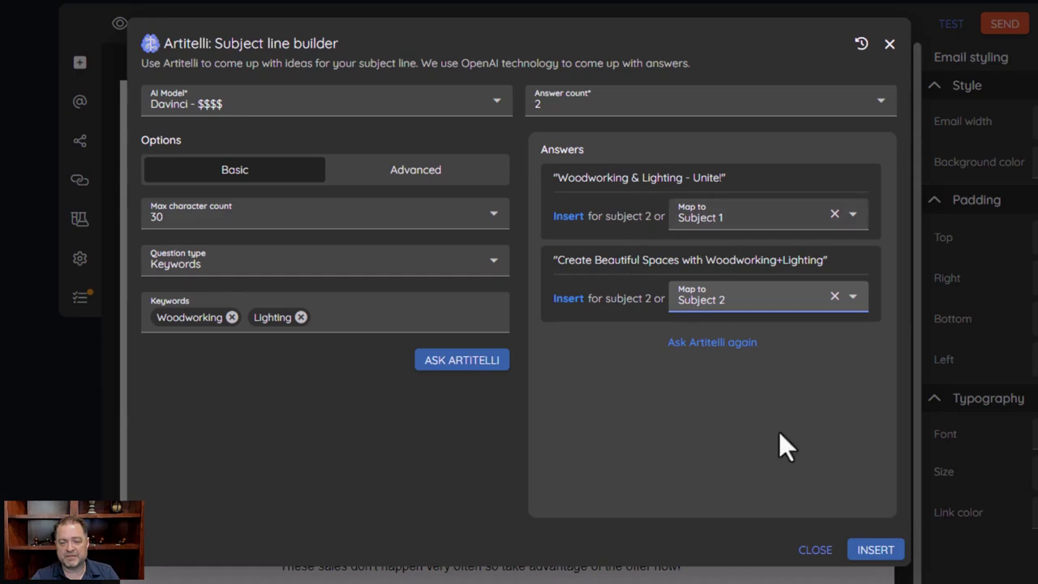
left_click(814, 552)
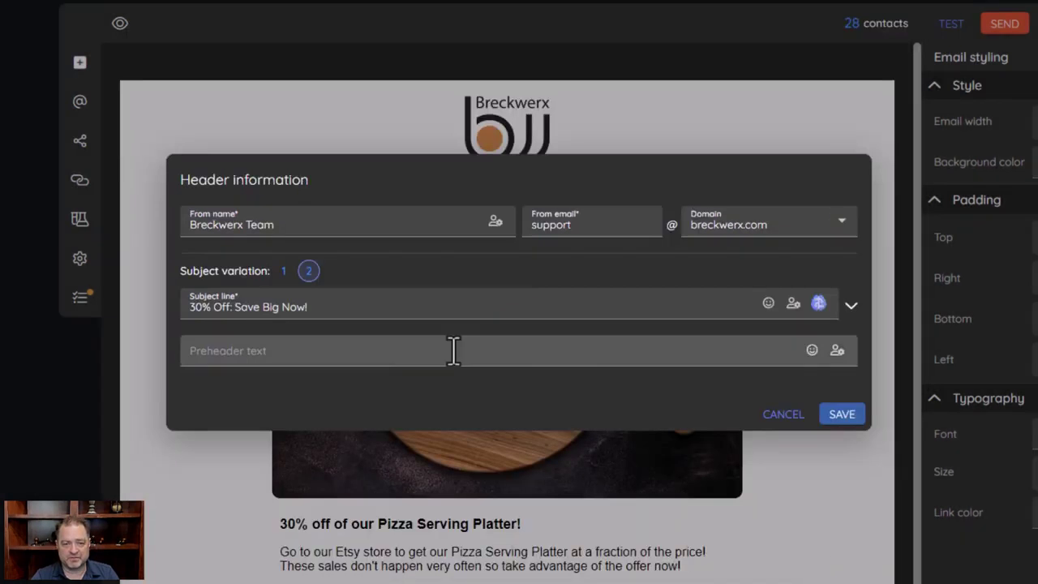
left_click(783, 418)
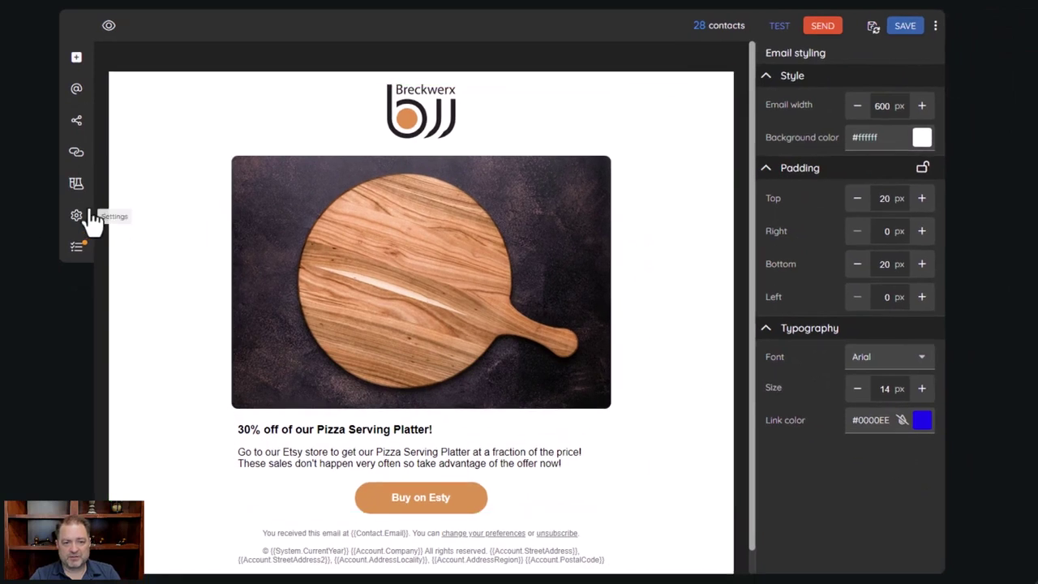
Set the multivariate test to use 2 content variations alongside the subject lines and save the test settings
left_click(77, 185)
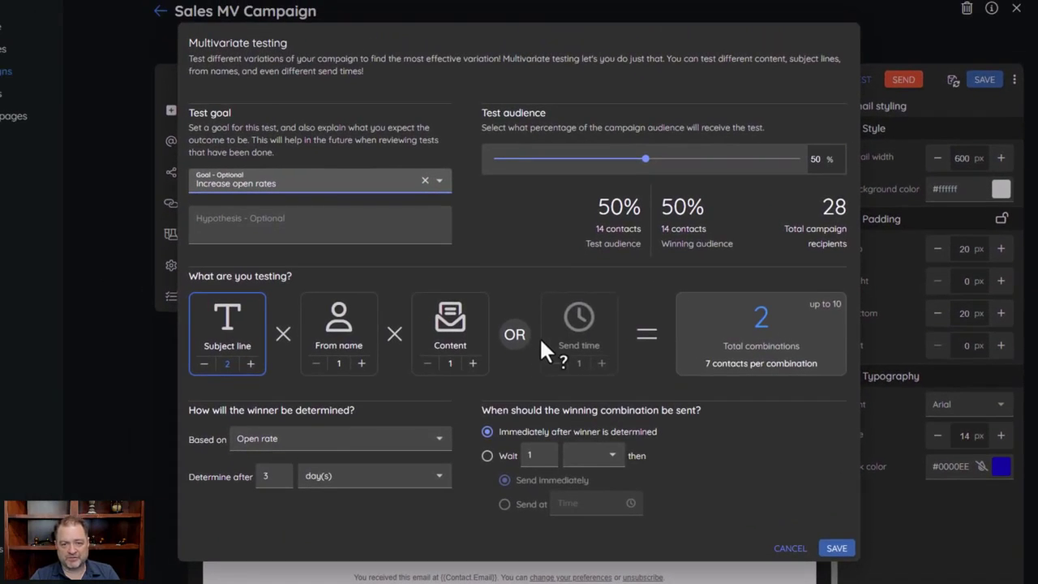
left_click(436, 344)
left_click(436, 344)
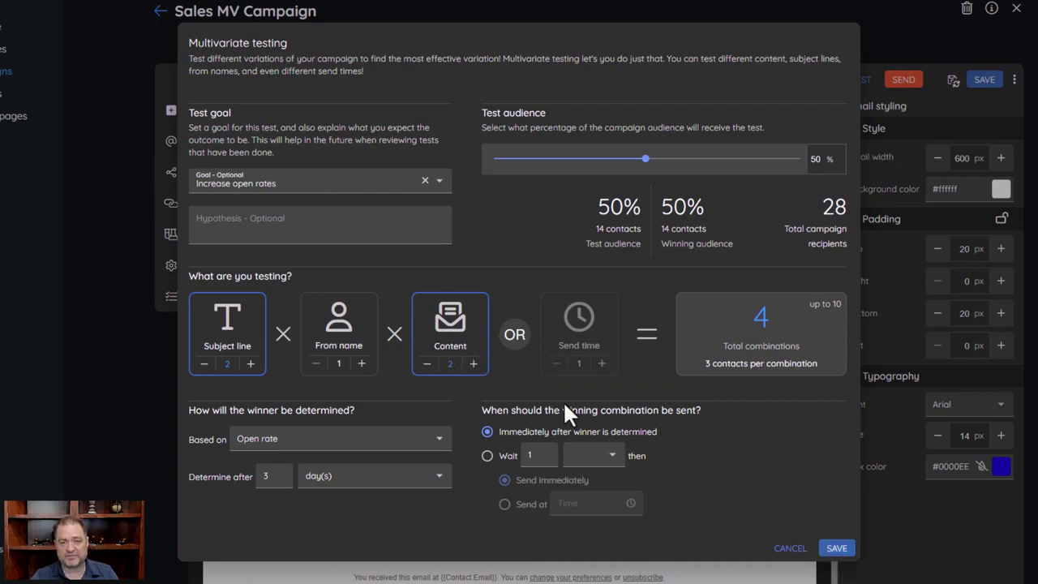
left_click(837, 549)
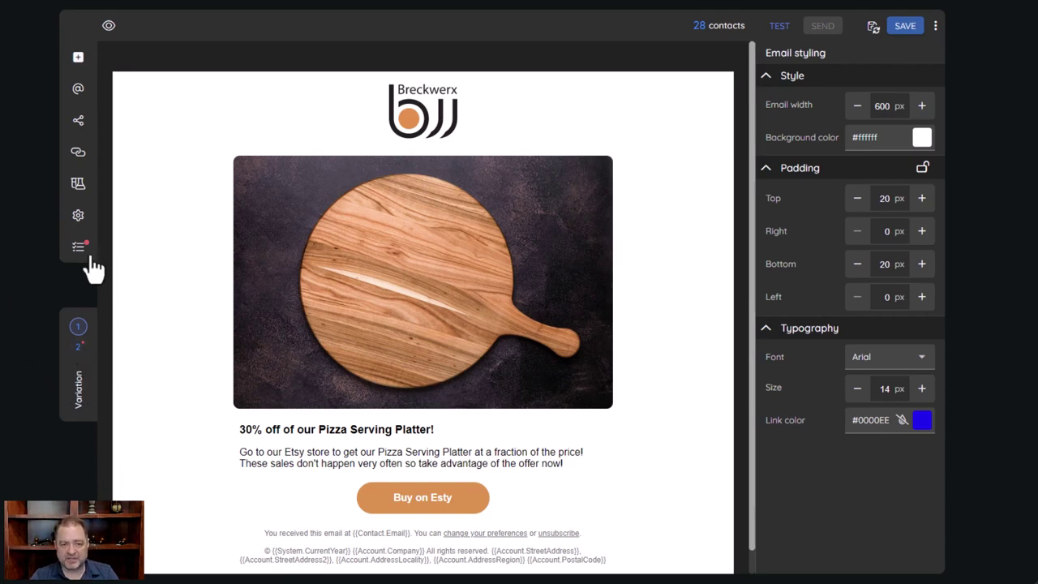
Create content variation 2 by copying the first variation and show it in the editor
left_click(80, 351)
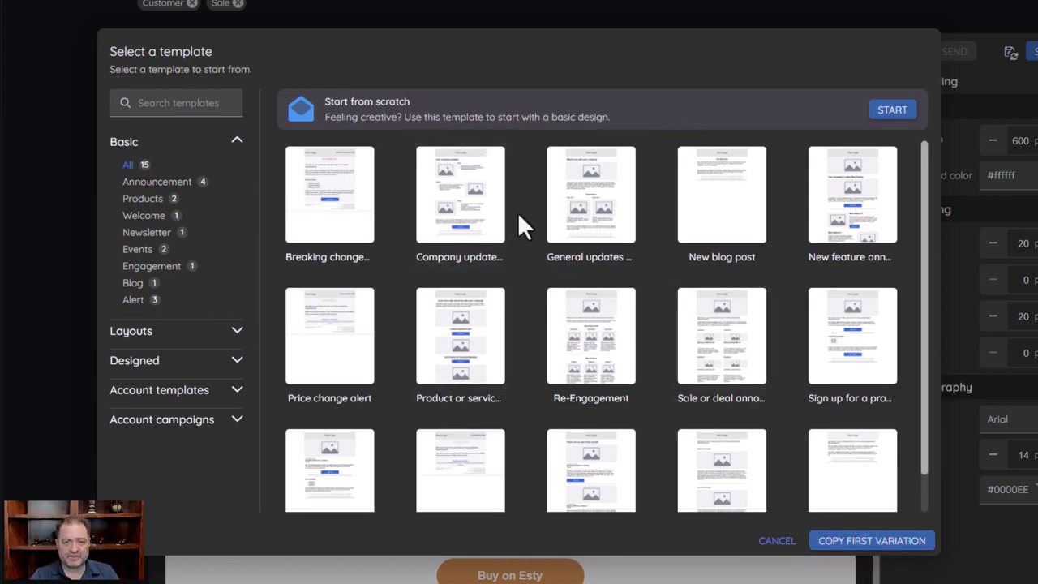
left_click(864, 543)
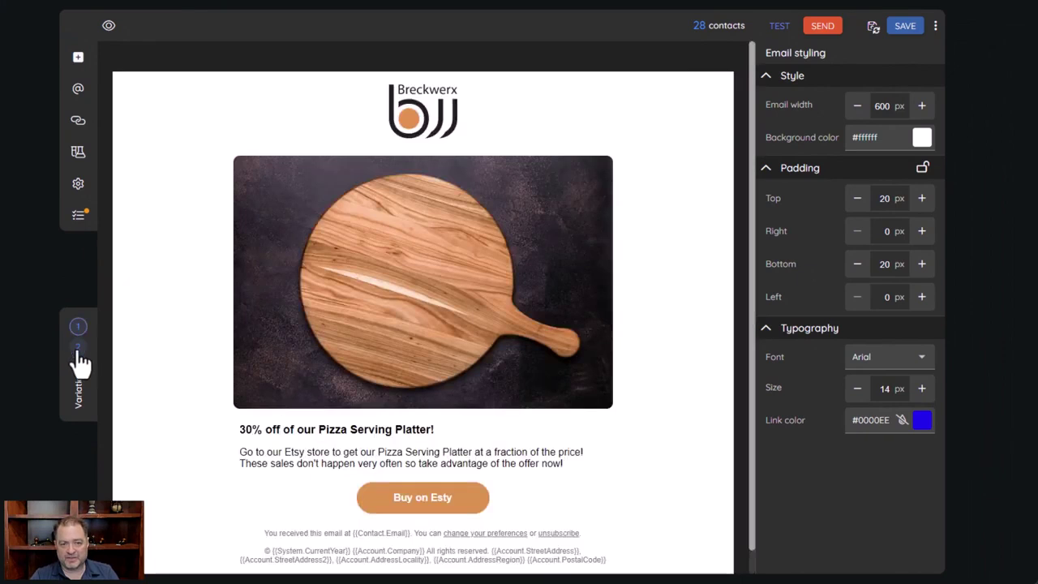
left_click(78, 350)
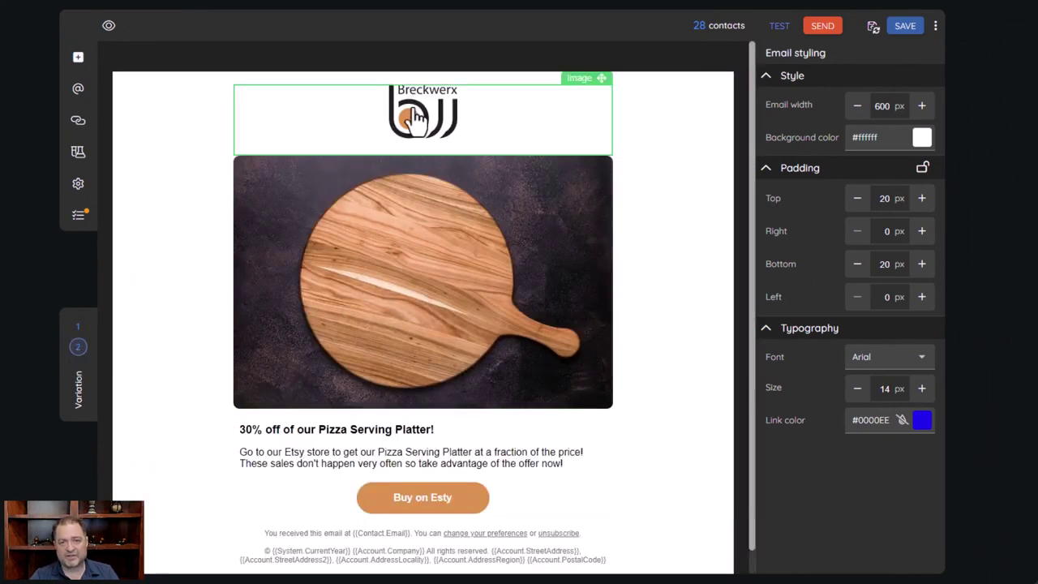
Try Favicon.png from the image library as the header logo image in content variation 2
left_click(414, 116)
left_click(848, 189)
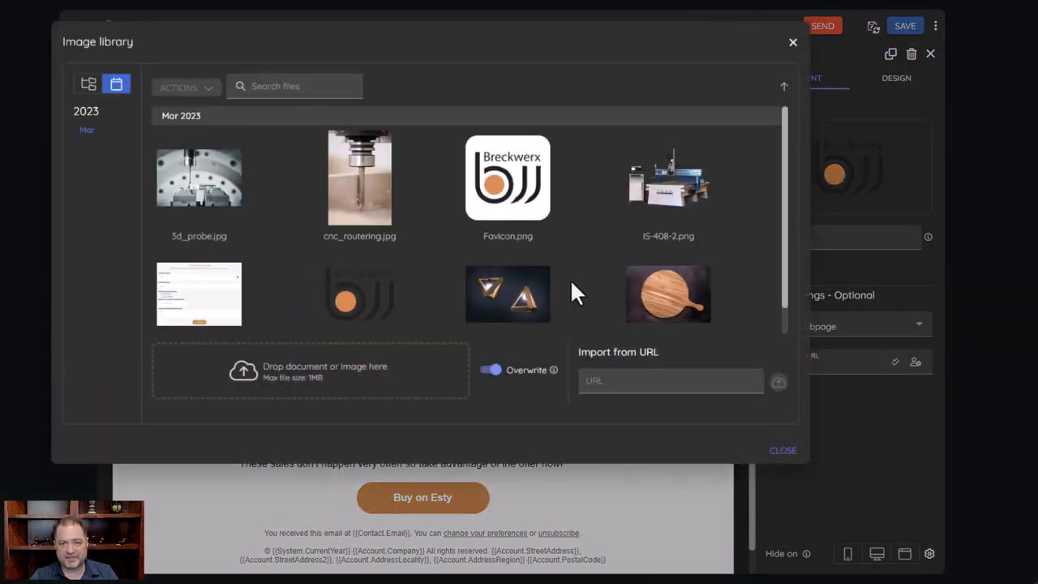
mouse_move(364, 317)
scroll(365, 317, "down", 1)
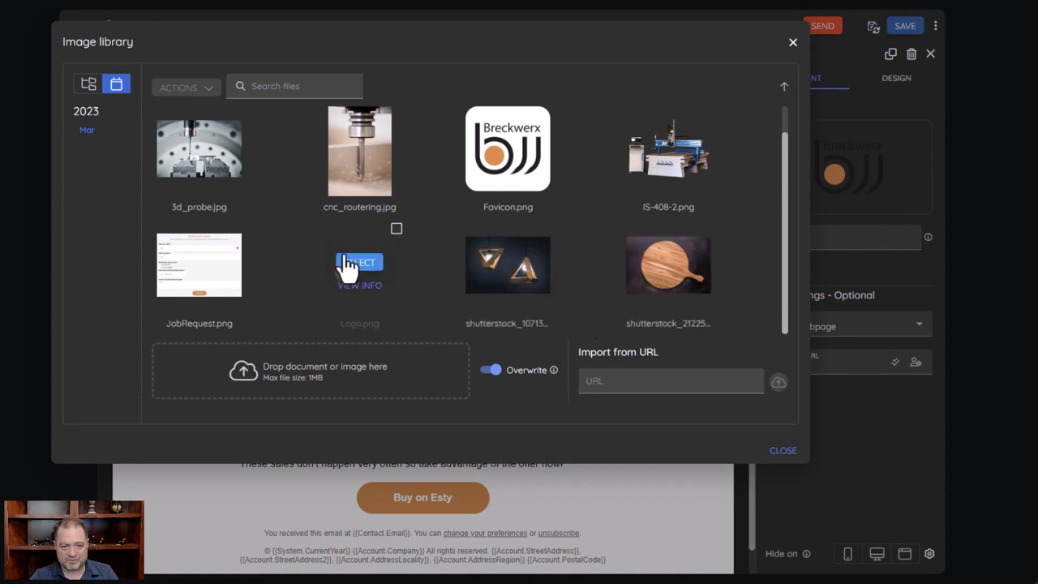
left_click(500, 149)
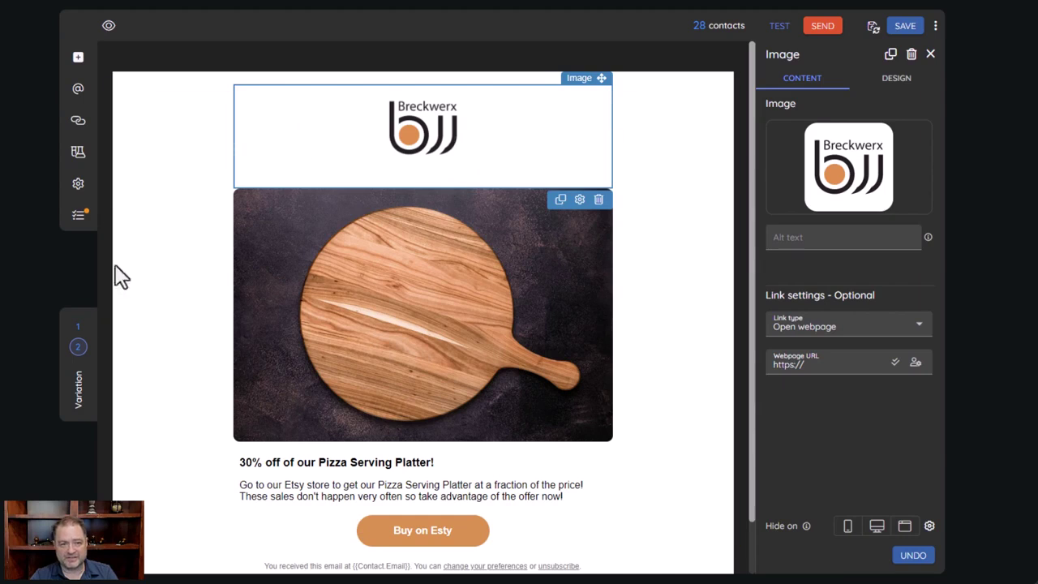
Replace the header logo image in content variation 2 with 3d_probe.jpg and save the campaign
left_click(80, 345)
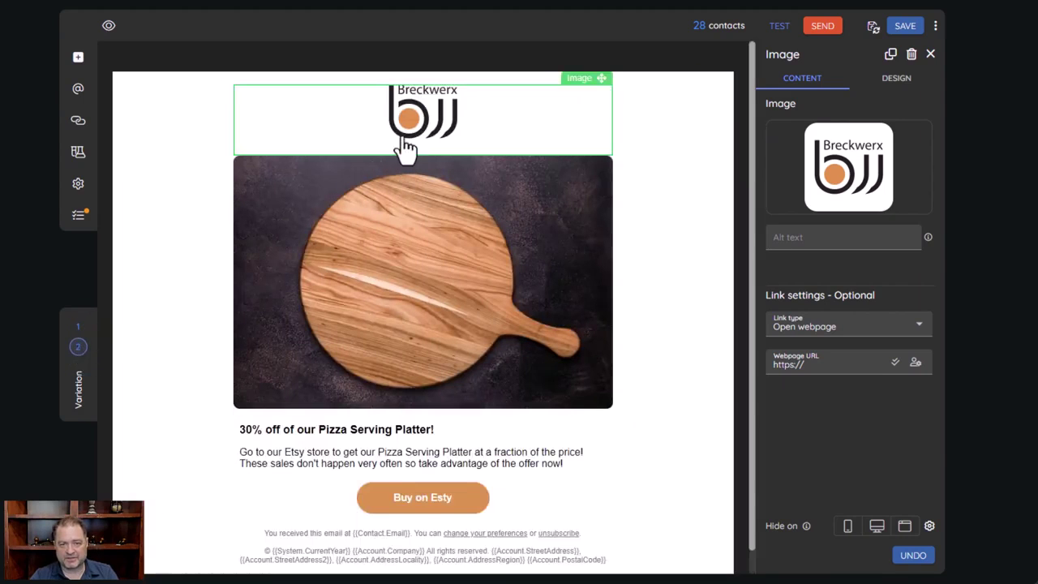
left_click(851, 175)
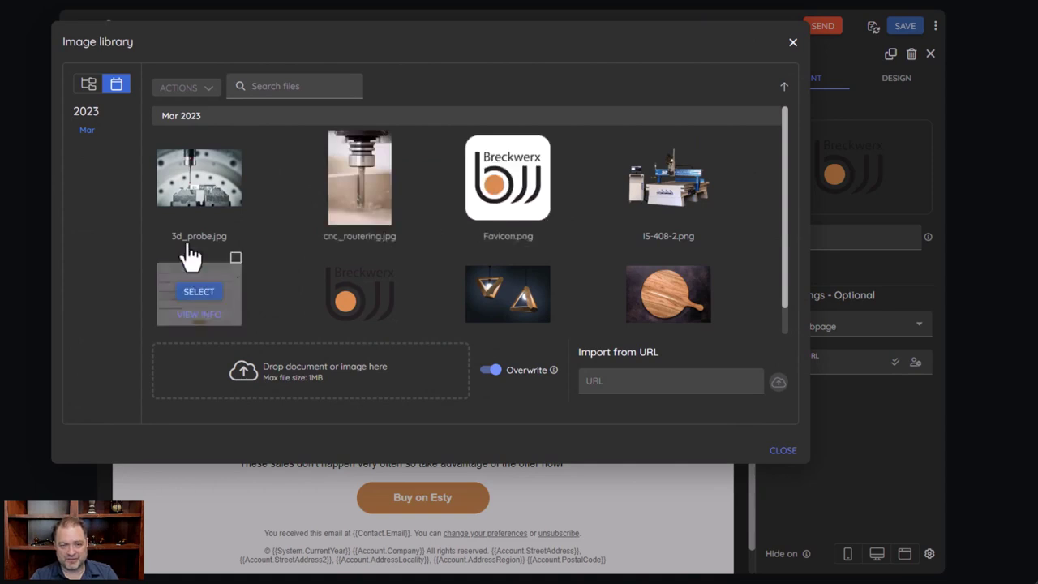
left_click(198, 182)
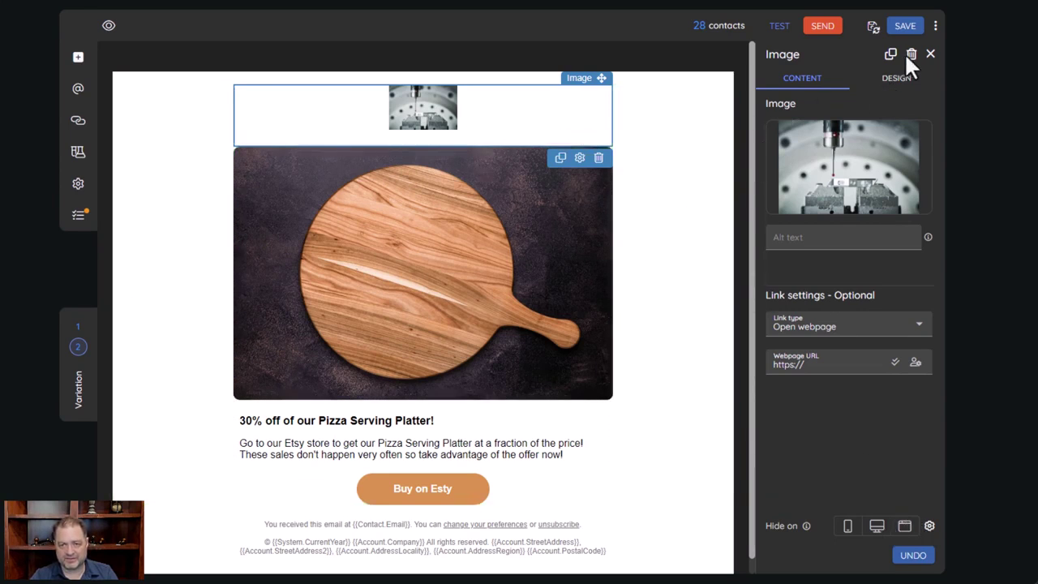
left_click(900, 25)
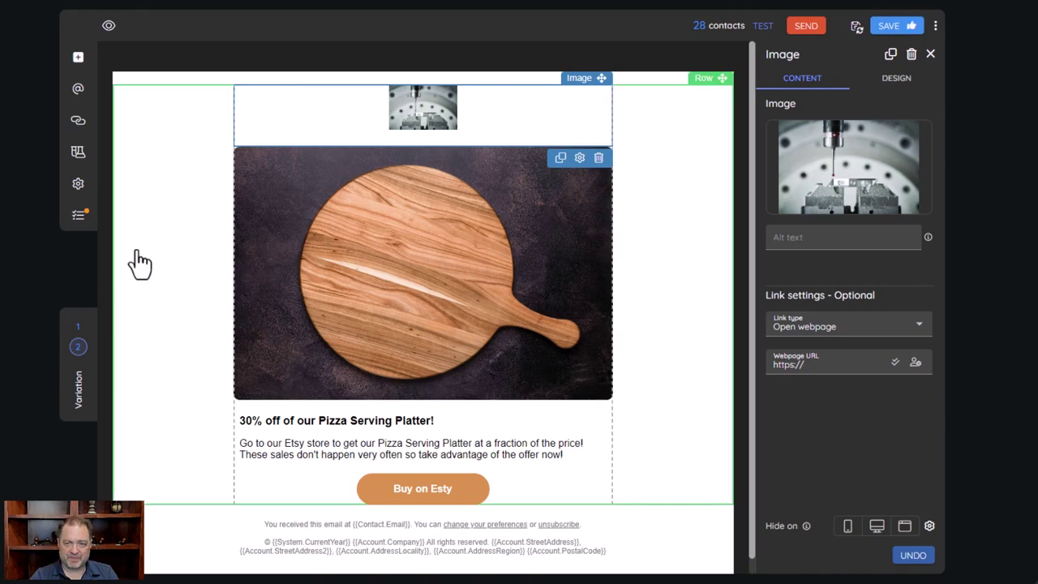
Compare content variations 1 and 2, and review the test audience percentage in the multivariate testing settings without changing it
left_click(78, 328)
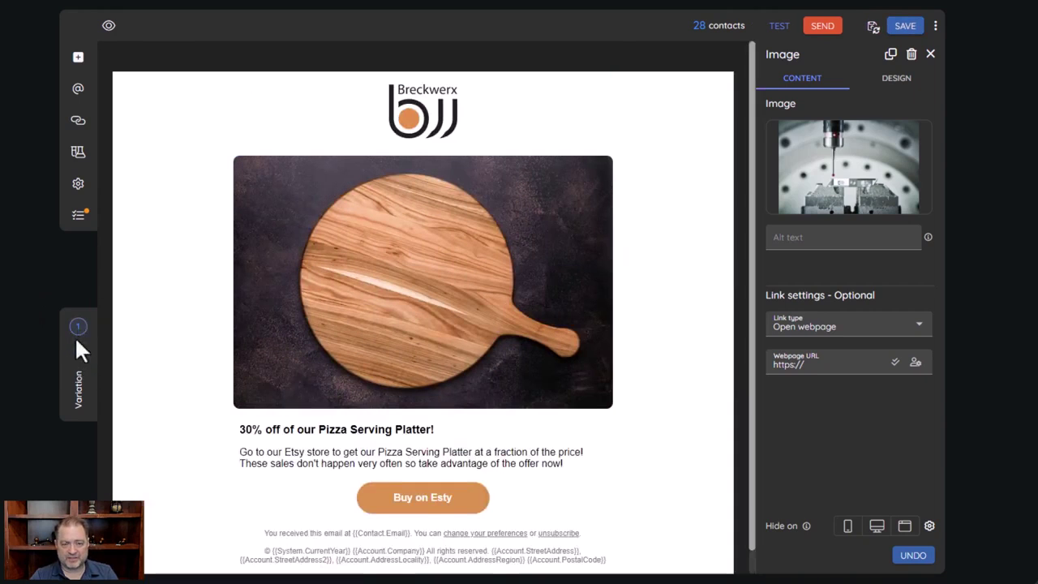
left_click(78, 349)
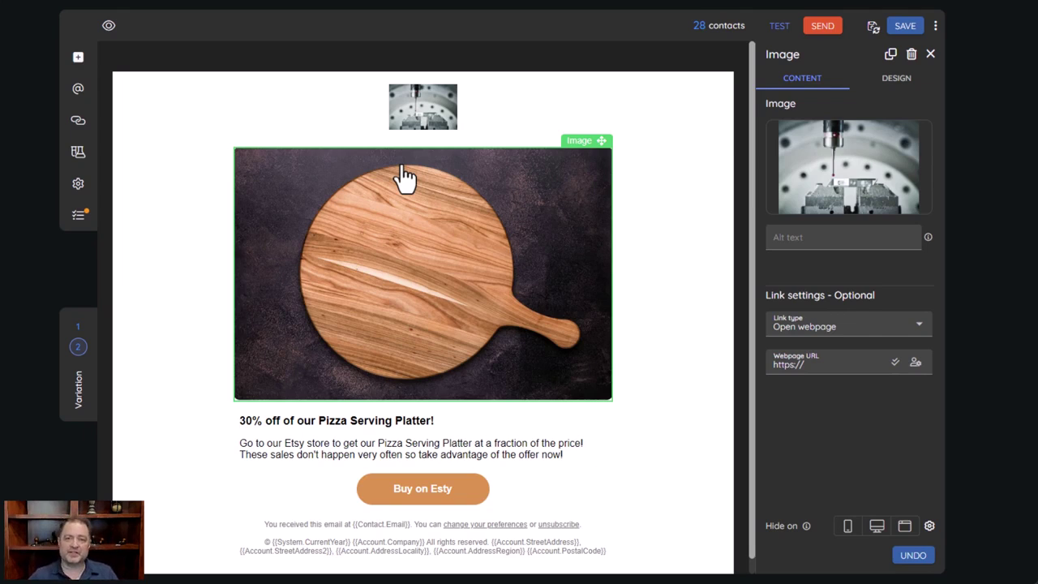
left_click(78, 152)
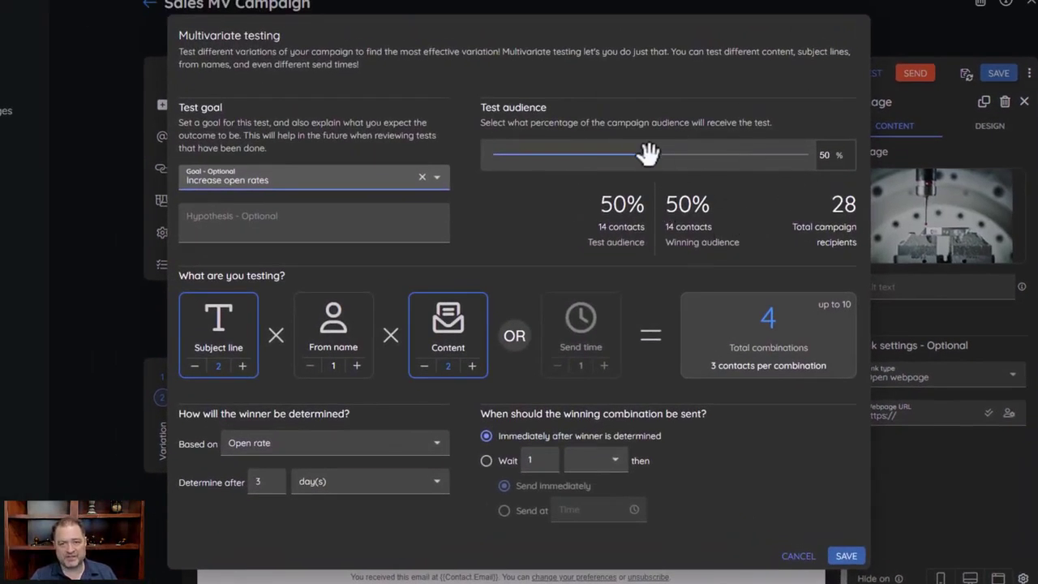
left_click(825, 156)
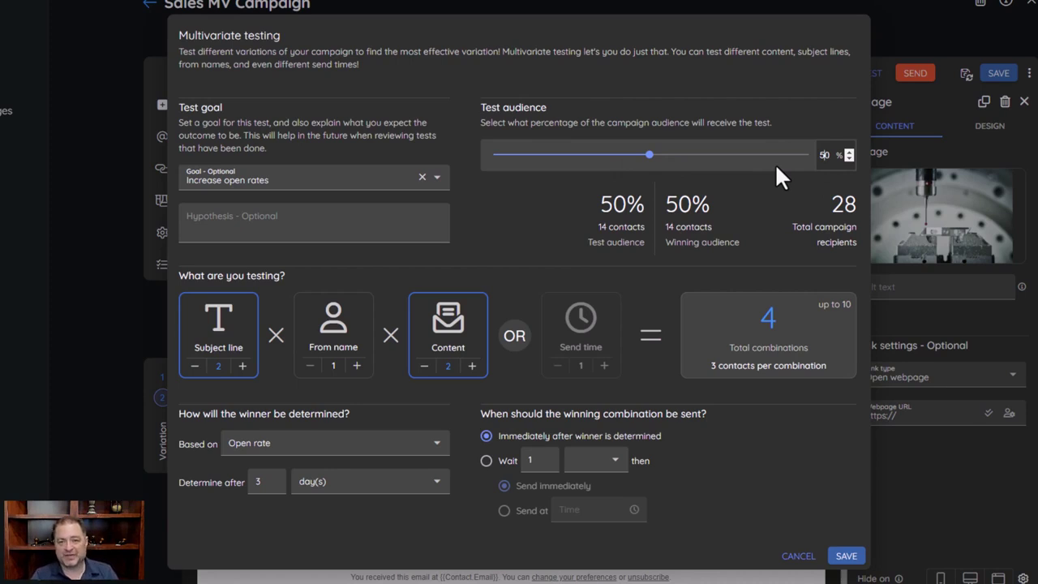
left_click(793, 556)
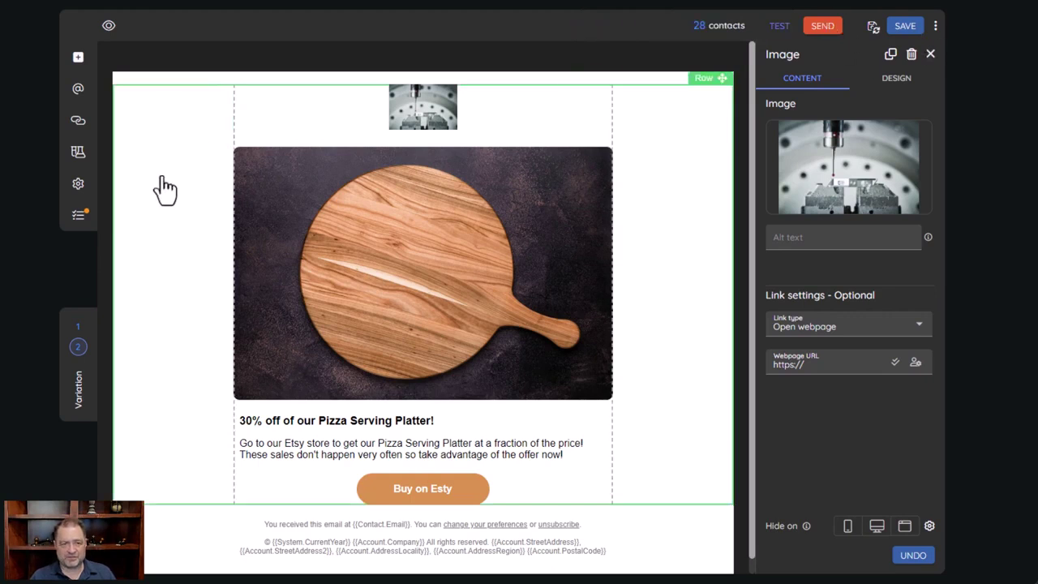
Review the campaign checklist through to its end and close it
left_click(76, 214)
scroll(543, 235, "down", 3)
left_click(829, 542)
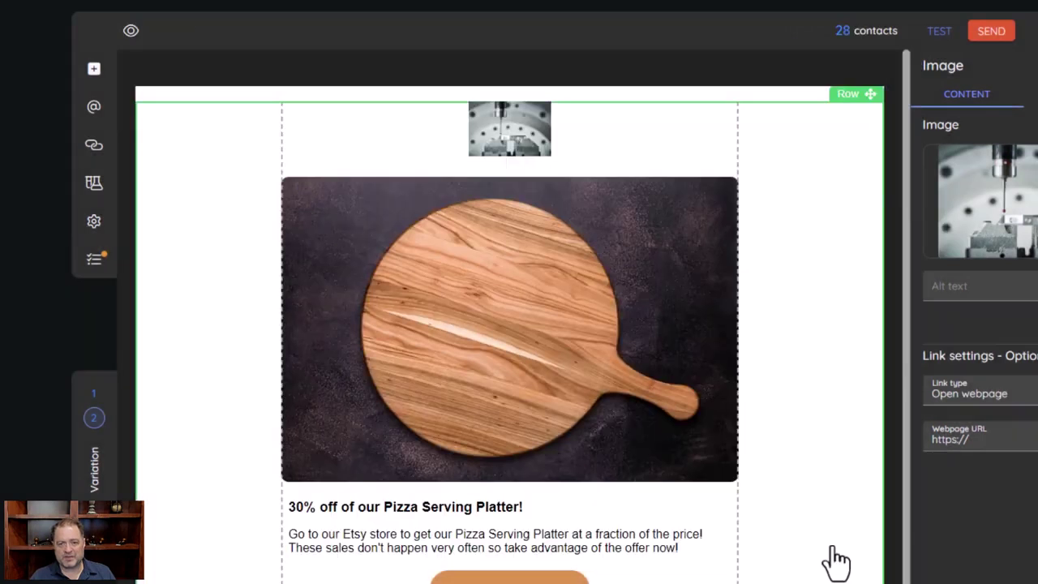
Preview both content variations in the campaign scheduling dialog and cancel without sending
left_click(993, 32)
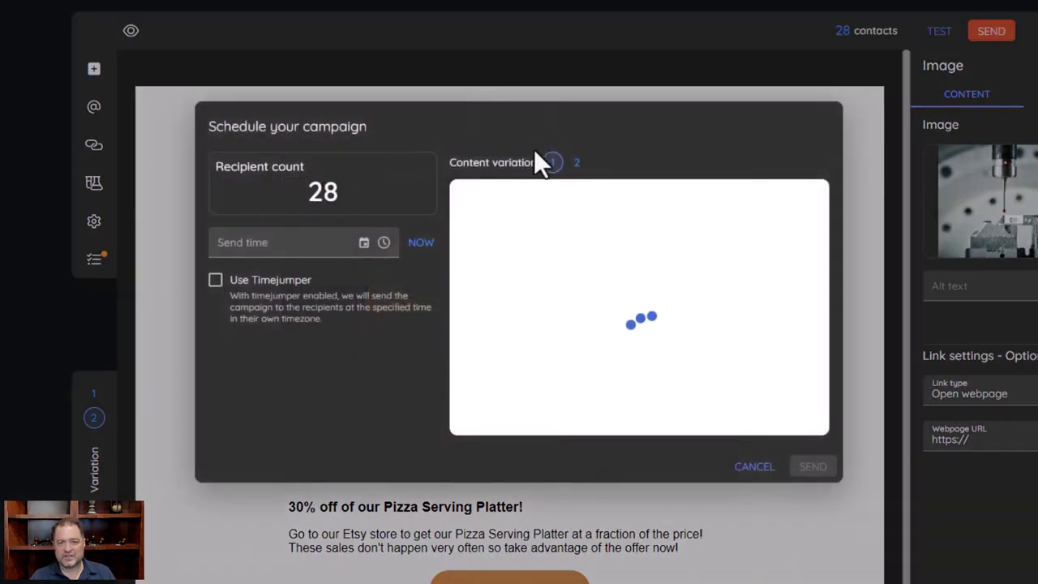
left_click(576, 163)
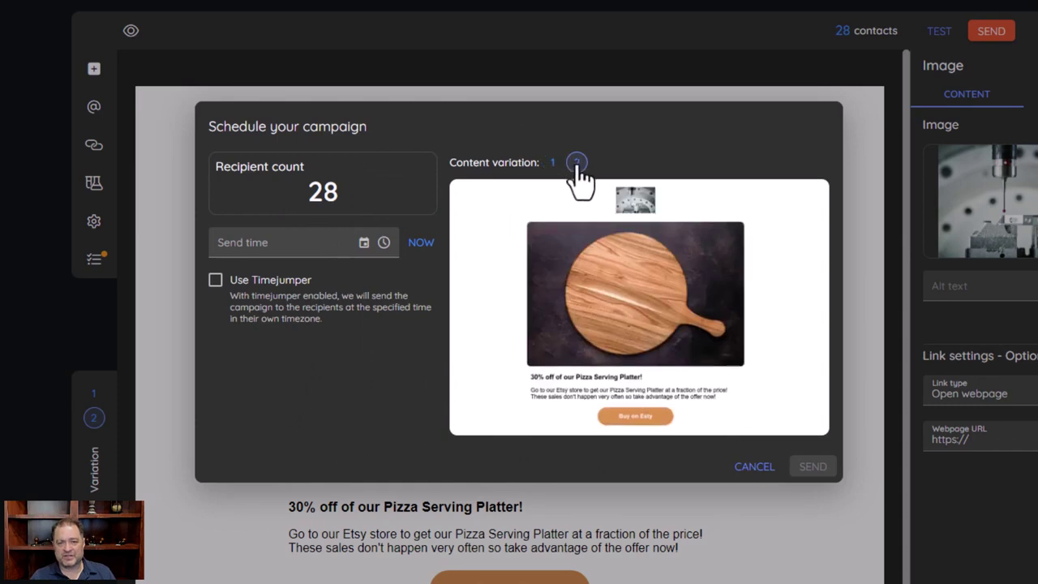
left_click(553, 163)
left_click(577, 163)
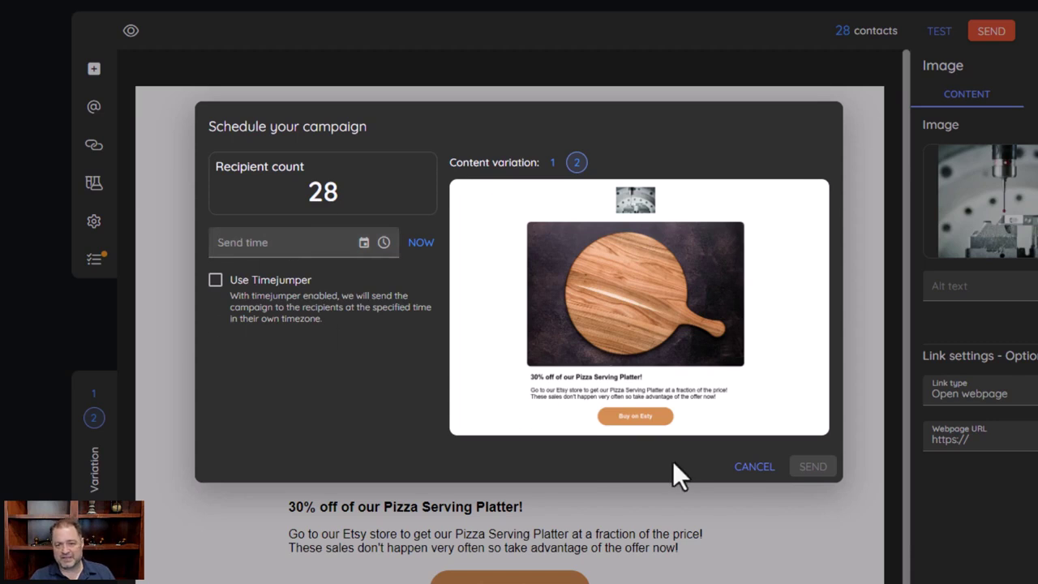
left_click(754, 467)
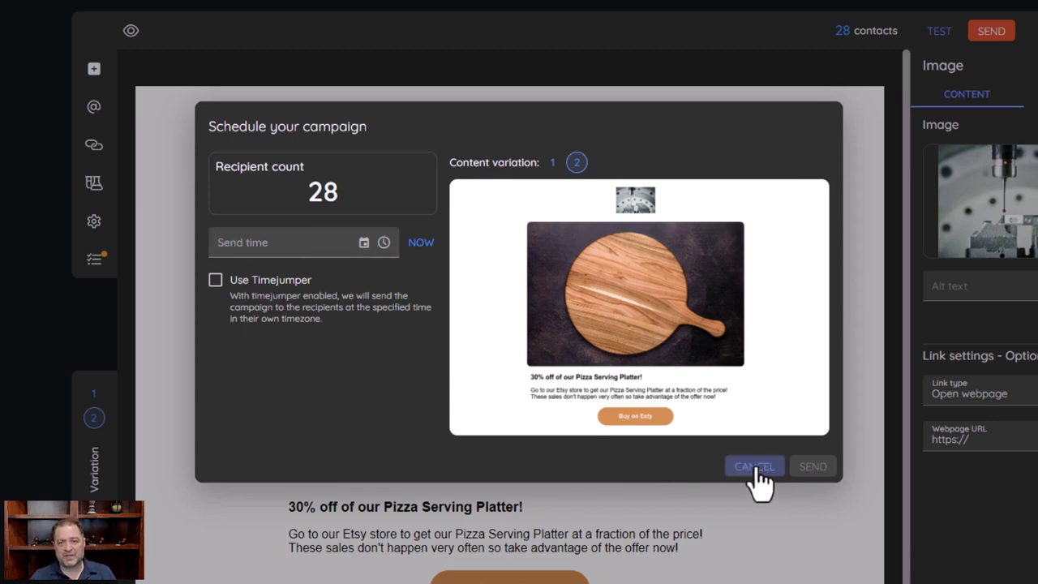